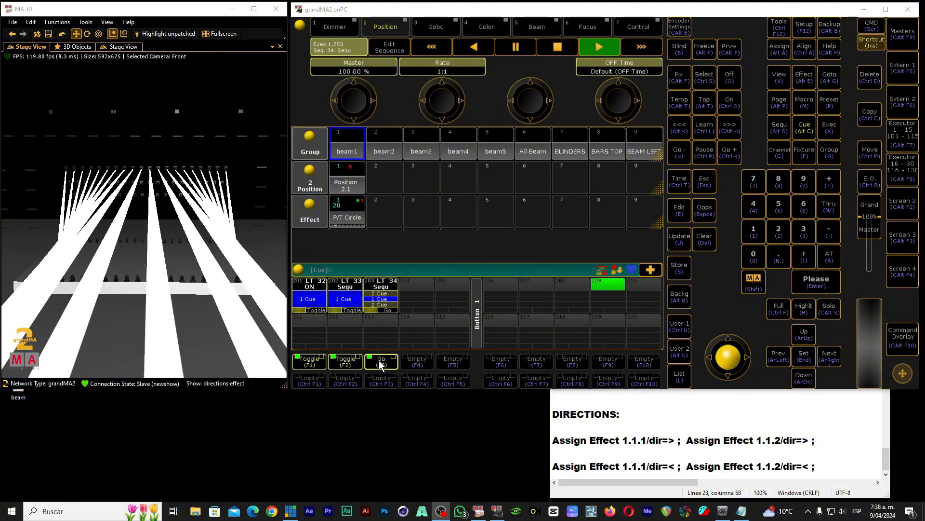
# - Toggle executors 201 and 202 off, then back on so the P/T Circle beams sweep again
pyautogui.click(343, 363)
pyautogui.click(315, 363)
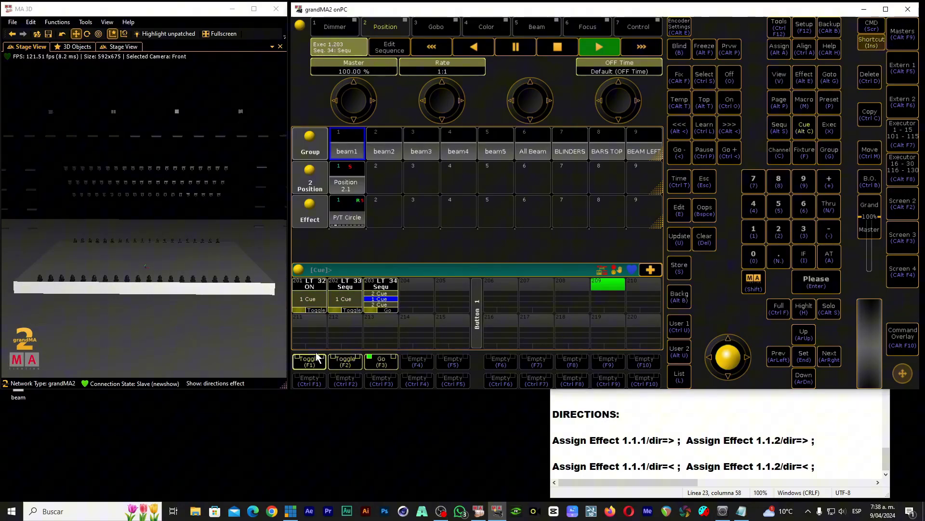
pyautogui.click(314, 362)
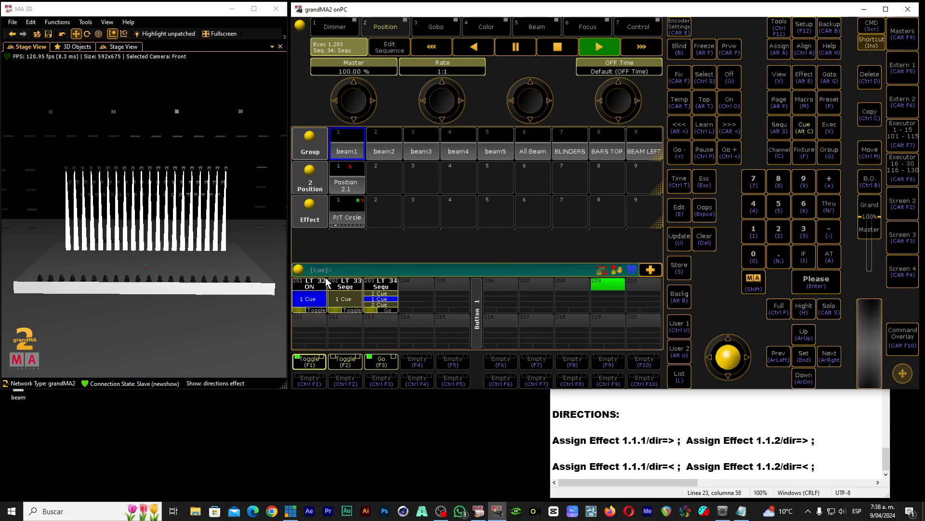
pyautogui.click(345, 358)
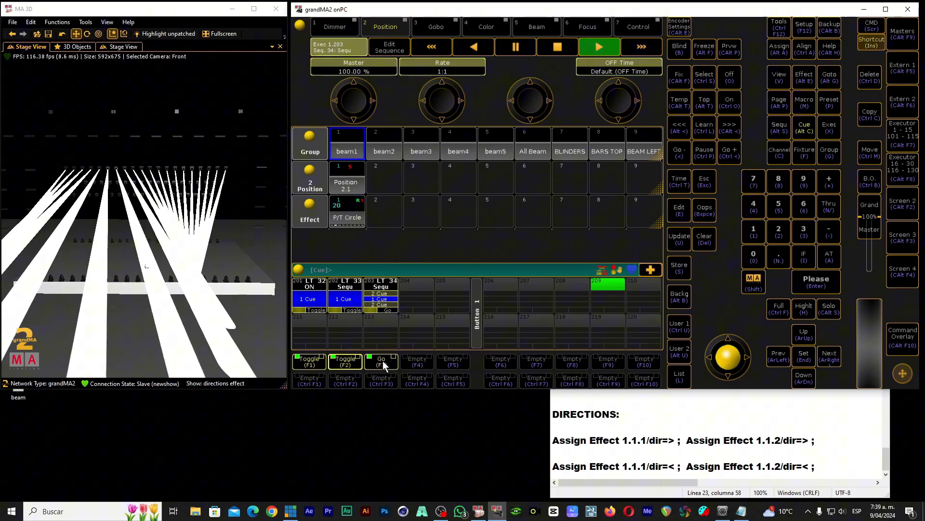
# - Review executor 203's cue CMD column, then Go to cue 2 to reverse the circle and back to cue 1
pyautogui.rightClick(391, 299)
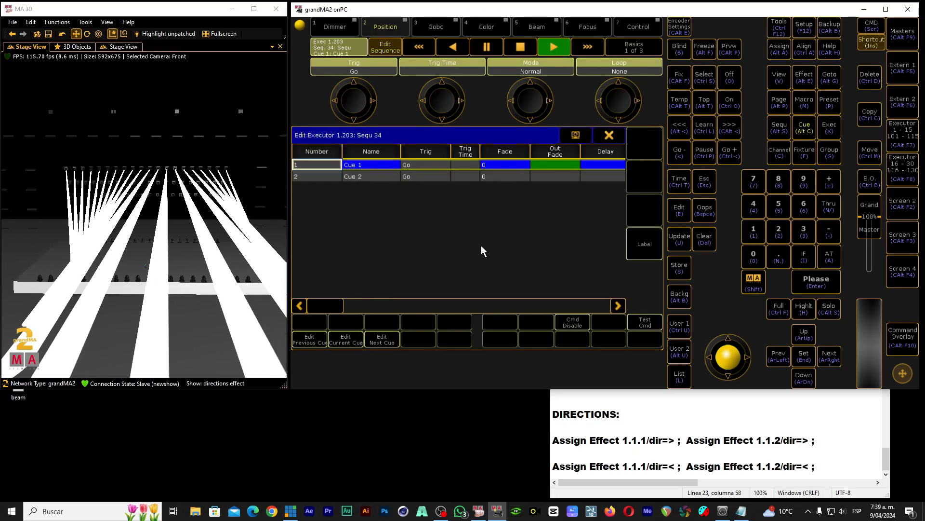
pyautogui.moveTo(344, 303); pyautogui.dragTo(417, 306)
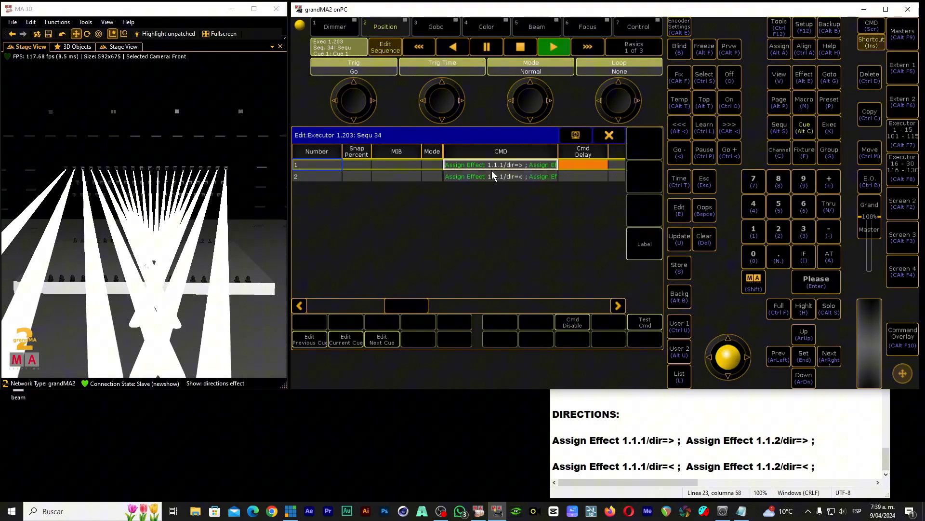
pyautogui.click(612, 136)
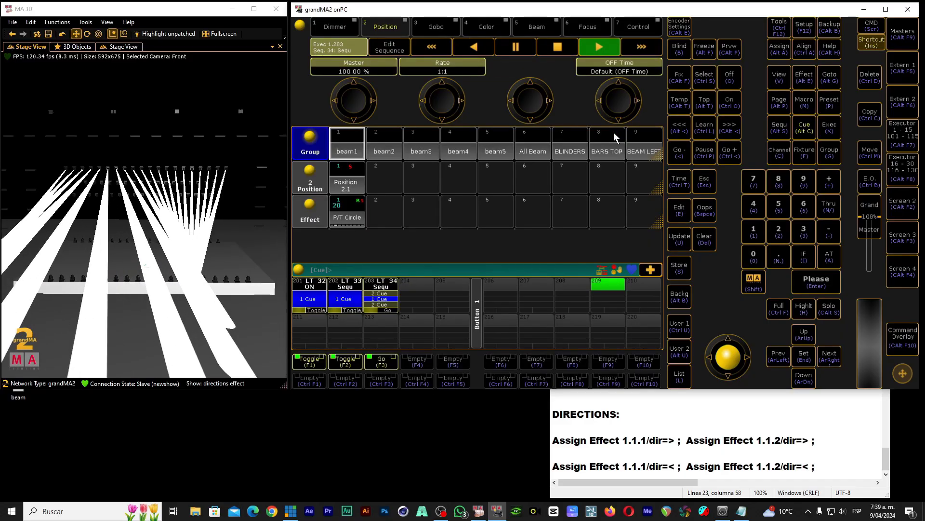
pyautogui.click(380, 361)
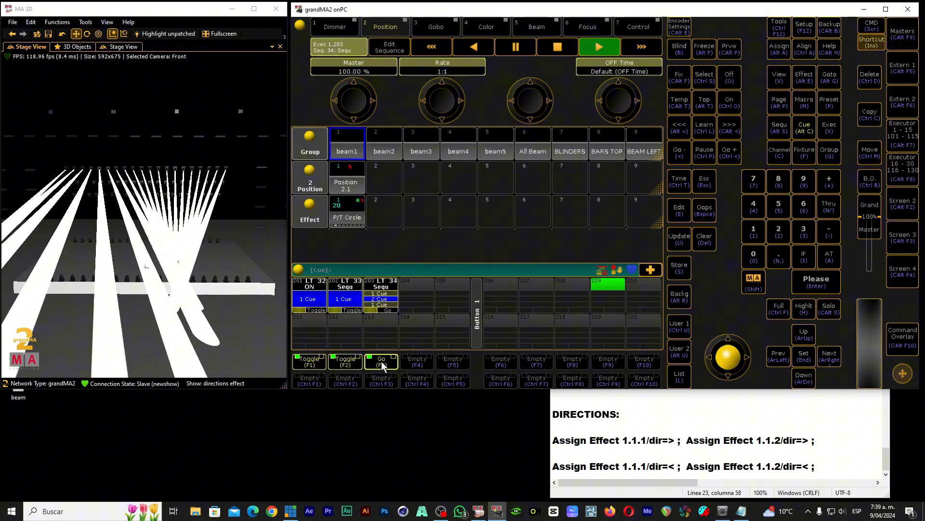
pyautogui.click(381, 361)
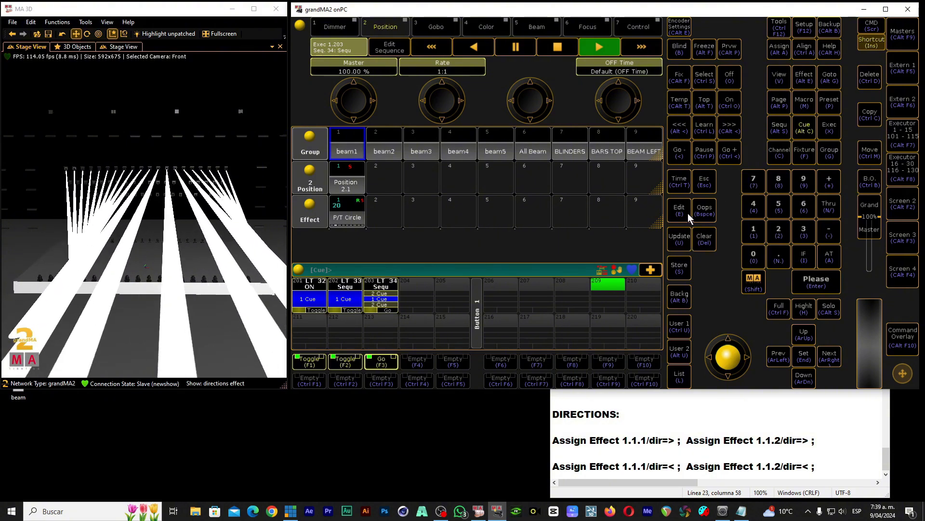
# - Delete executors 203, 202 and 201 in turn, confirming each deletion with Ok
pyautogui.click(873, 77)
pyautogui.click(388, 363)
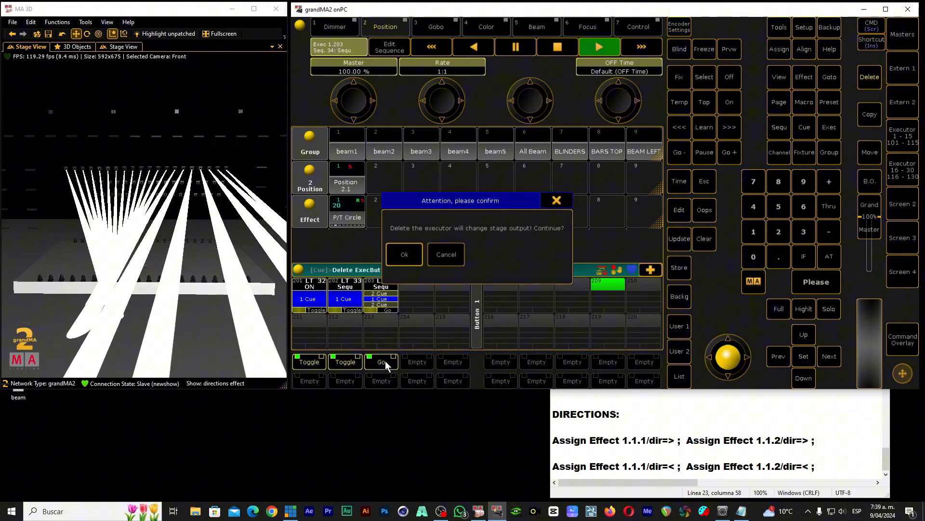
pyautogui.click(409, 250)
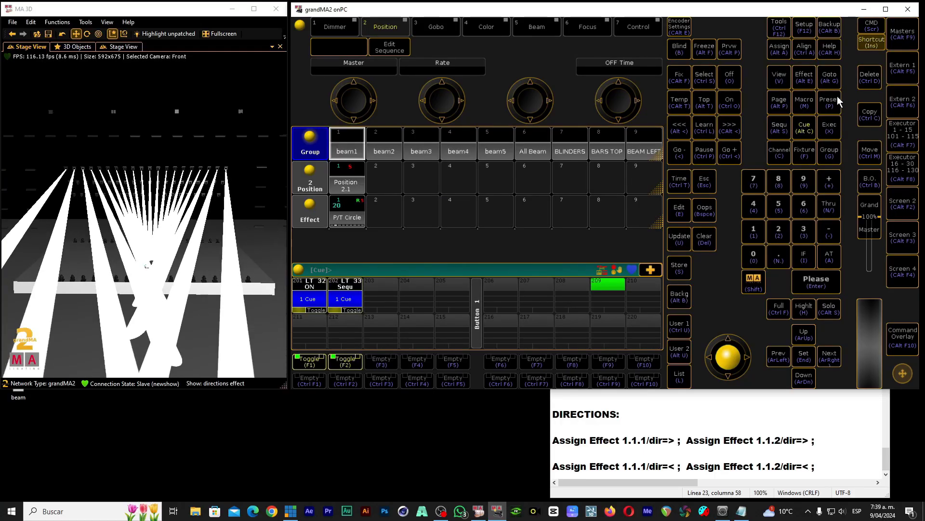
pyautogui.click(866, 78)
pyautogui.click(355, 361)
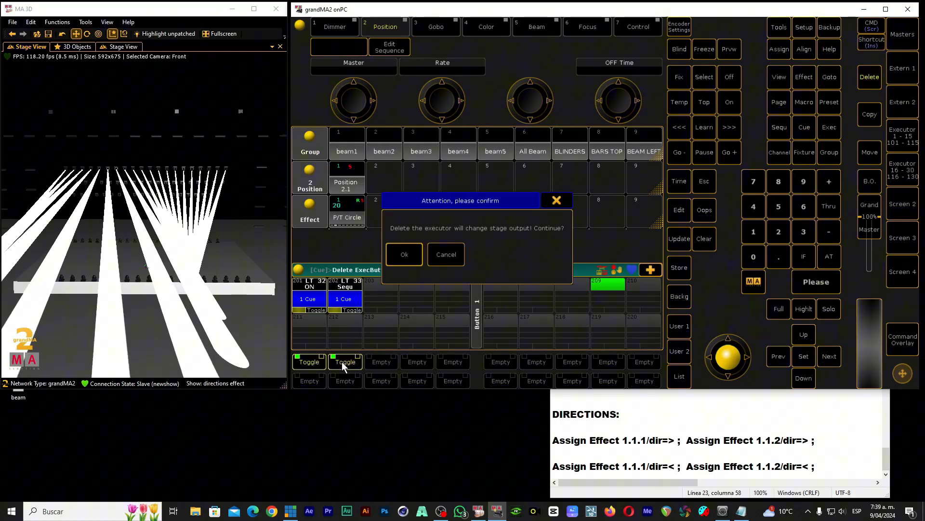
pyautogui.click(402, 249)
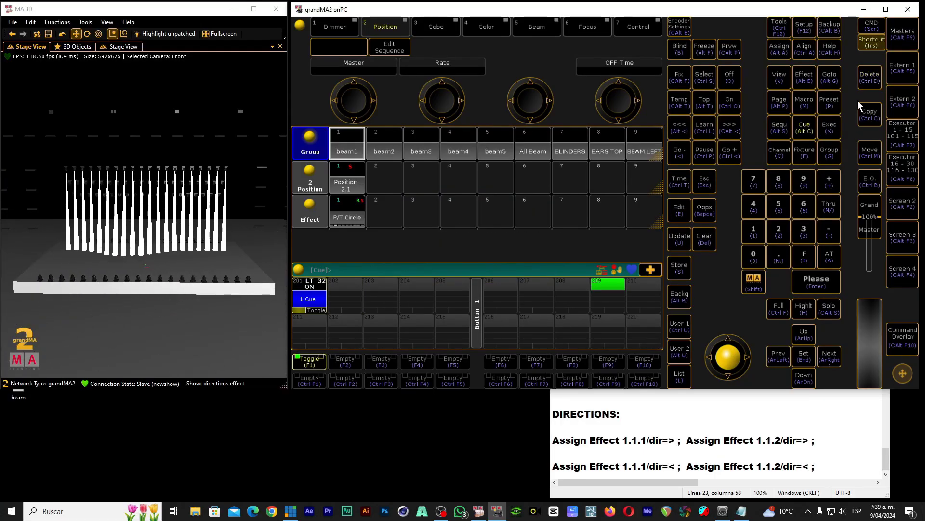
pyautogui.click(863, 87)
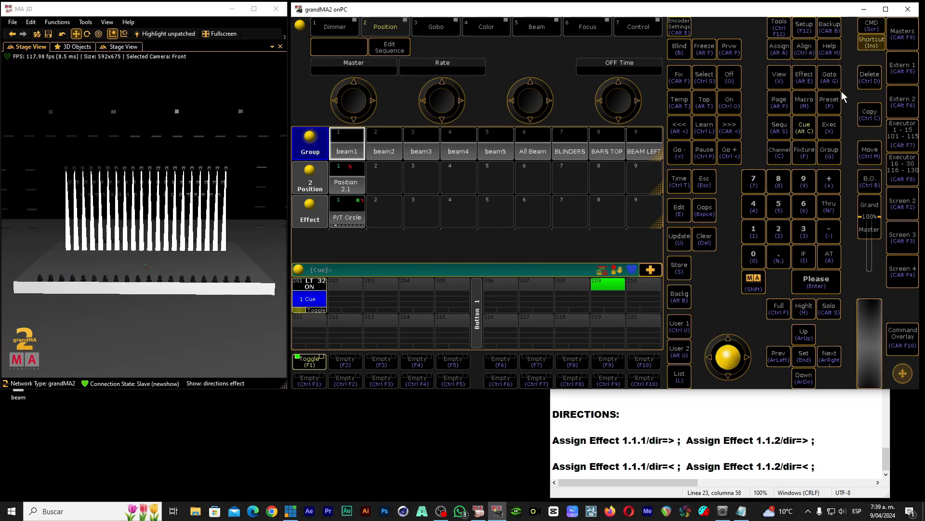
pyautogui.click(312, 362)
pyautogui.click(405, 255)
pyautogui.press('Insert')
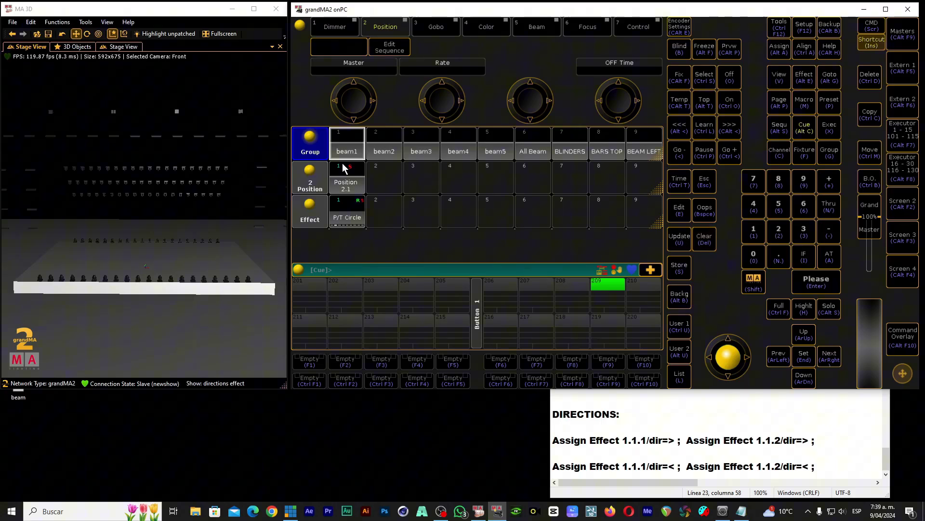
# - Bring group beam1 to Full and store it as a cue on executor 201
pyautogui.click(354, 147)
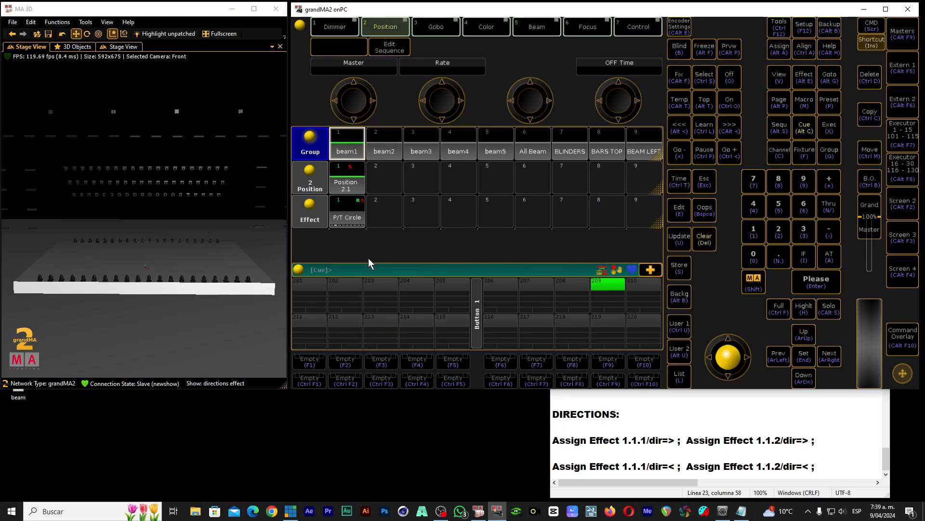
pyautogui.click(773, 309)
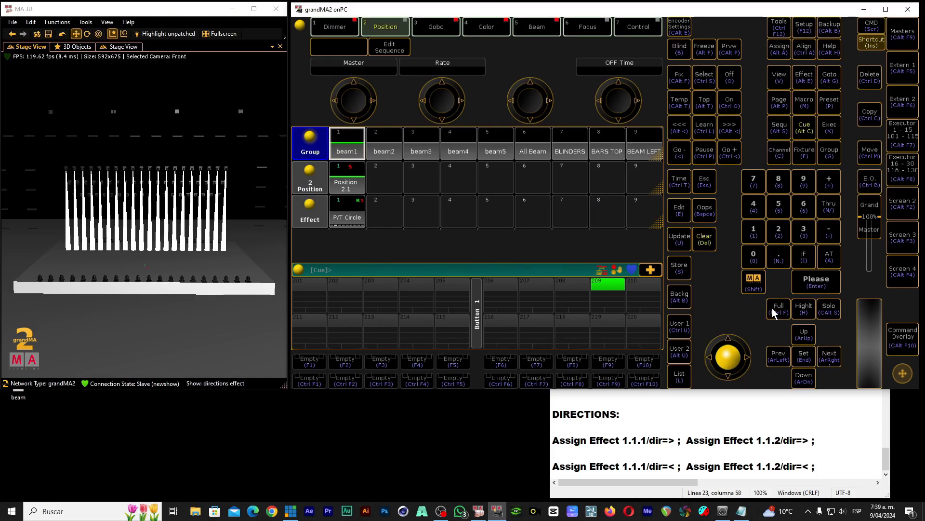
pyautogui.click(678, 273)
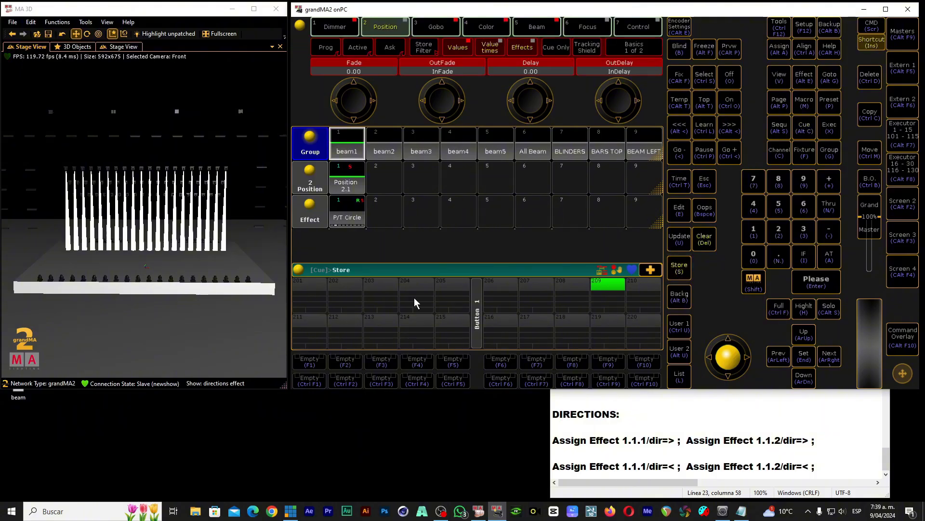
pyautogui.click(309, 285)
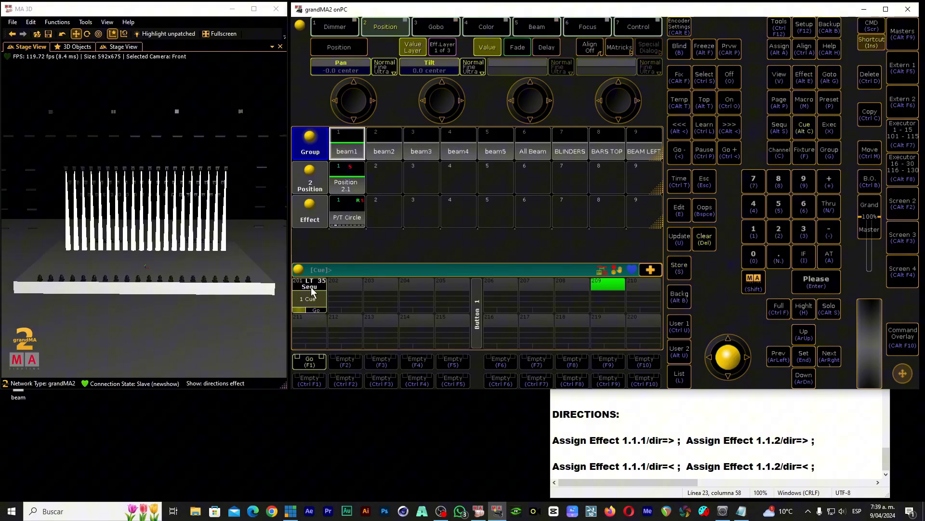
# - Change executor 201's function to Toggle
pyautogui.rightClick(312, 287)
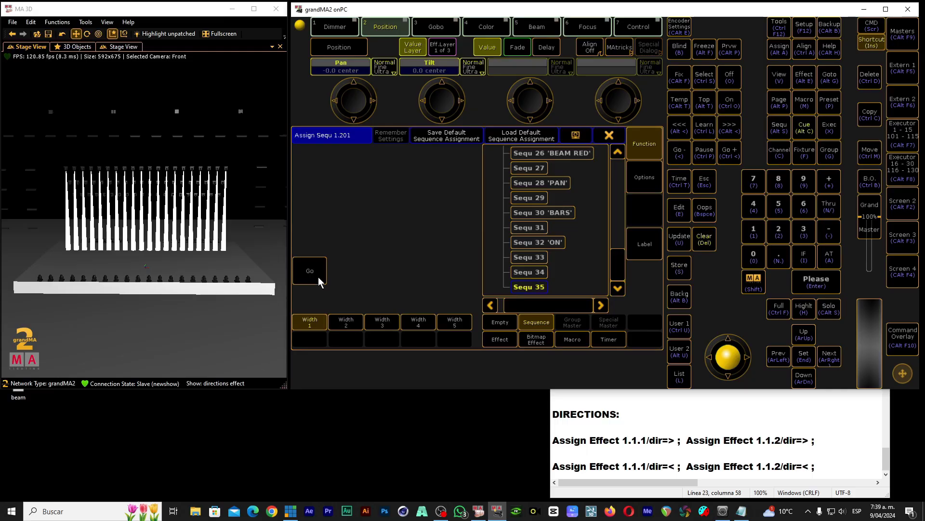
pyautogui.click(319, 273)
pyautogui.click(530, 302)
pyautogui.click(608, 134)
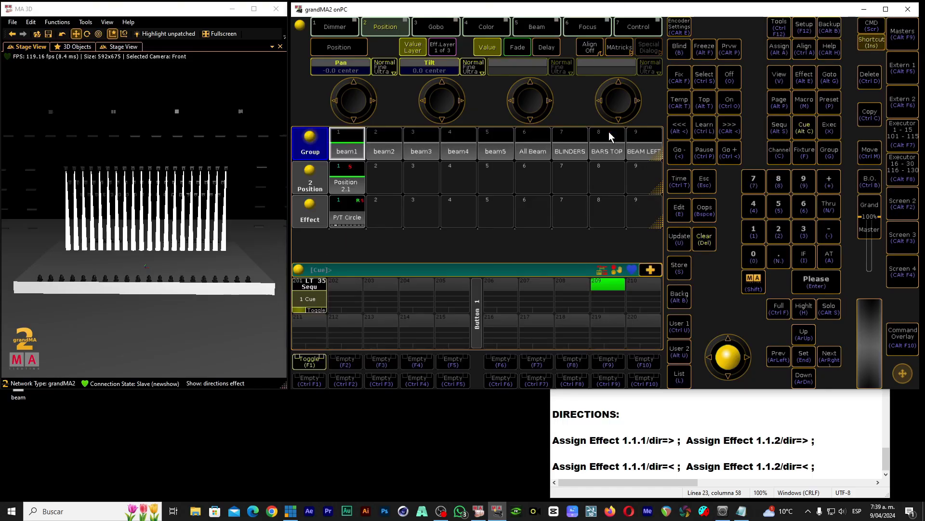
# - Clear the programmer and switch executor 201 on with its Toggle button
pyautogui.click(704, 241)
pyautogui.click(309, 360)
pyautogui.click(309, 362)
pyautogui.click(309, 363)
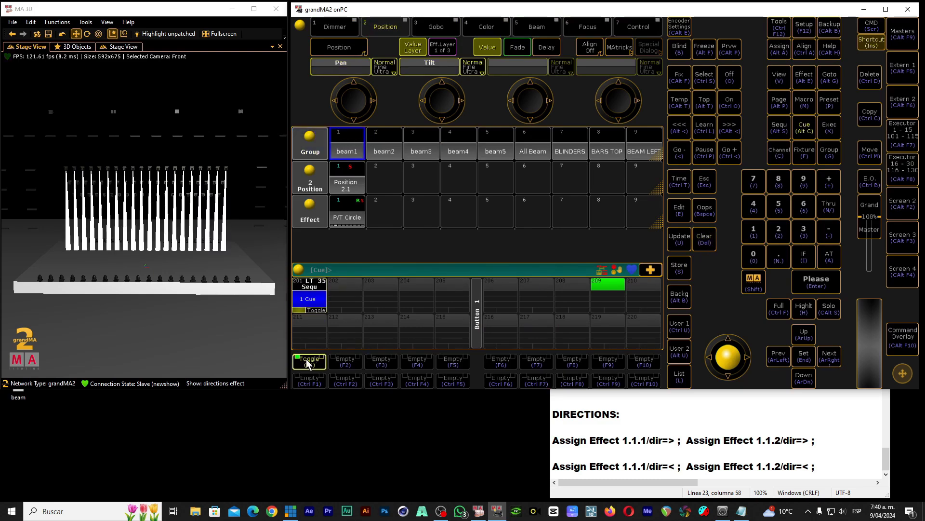
# - With group beam1 selected, delete the Position 2.1 preset
pyautogui.click(351, 143)
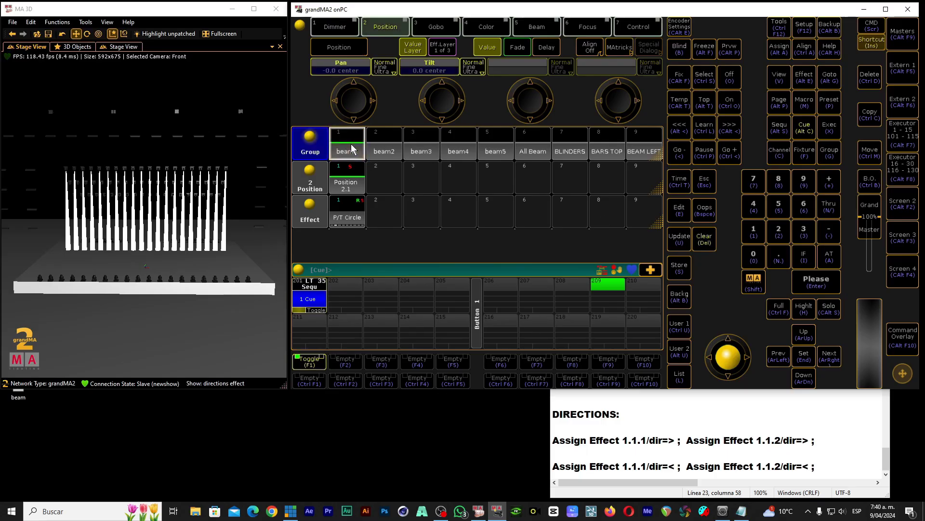
pyautogui.click(865, 76)
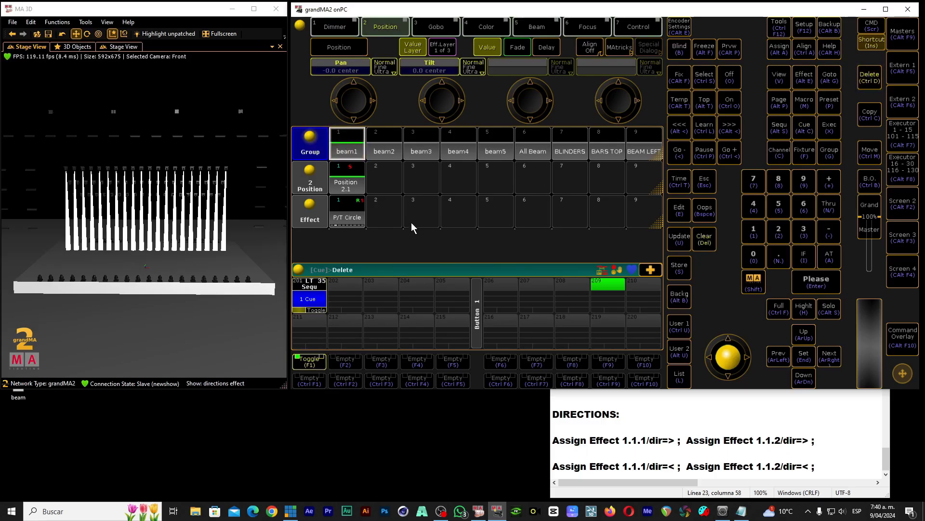
pyautogui.click(345, 185)
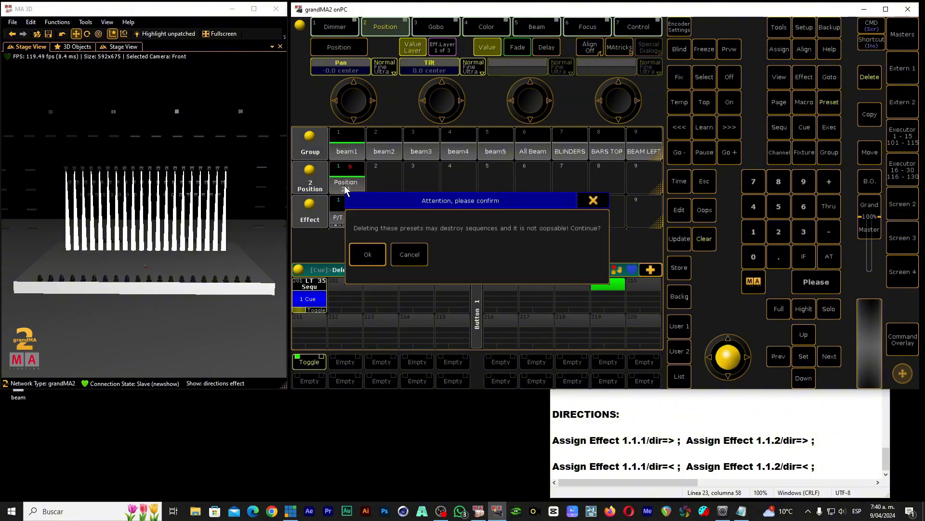
pyautogui.click(362, 254)
# - Delete the P/T Circle effect from the effect pool, then clear and reselect group beam1
pyautogui.click(881, 72)
pyautogui.click(351, 216)
pyautogui.click(365, 254)
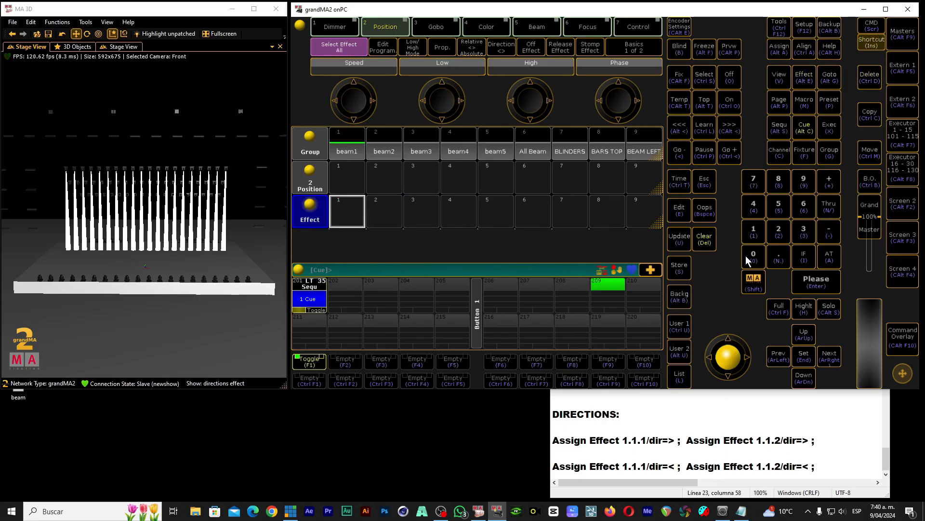
pyautogui.click(706, 238)
pyautogui.click(351, 153)
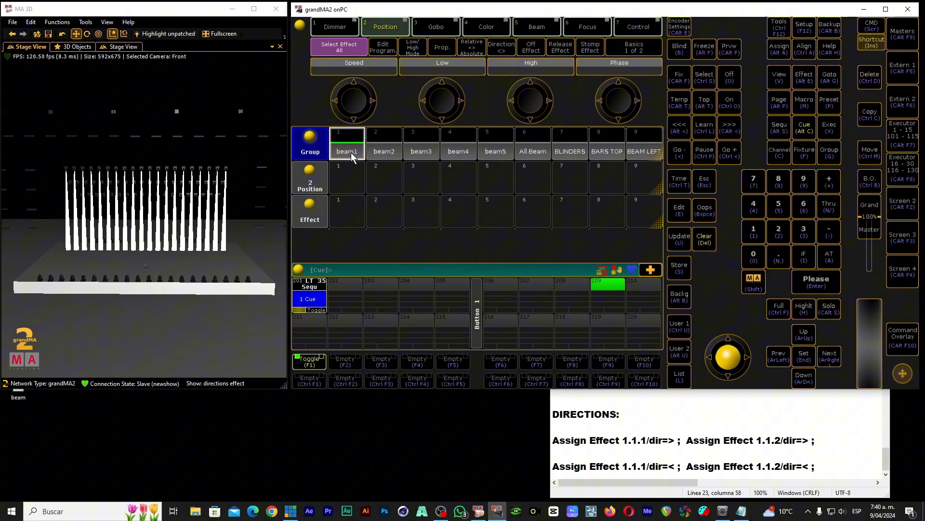
# - Lower beam1's tilt to its minimum value in the pan/tilt controls
pyautogui.click(386, 26)
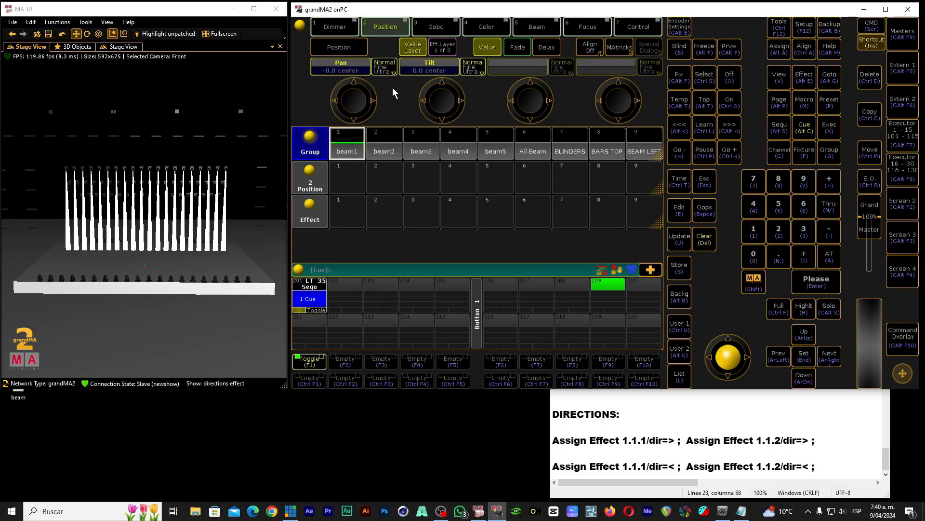
pyautogui.scroll(-5, 439, 97)
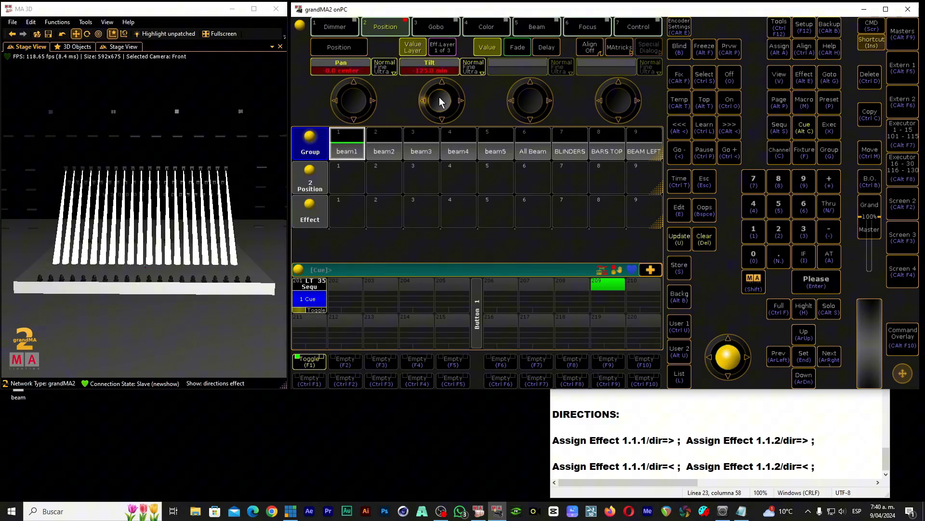
pyautogui.scroll(2, 444, 97)
pyautogui.click(444, 96)
pyautogui.press('Down')
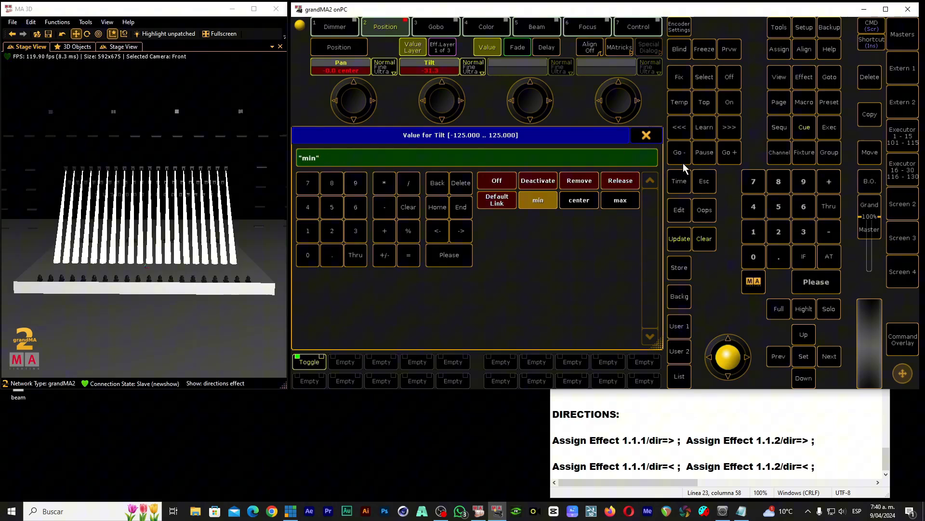
pyautogui.click(649, 137)
pyautogui.scroll(-3, 438, 94)
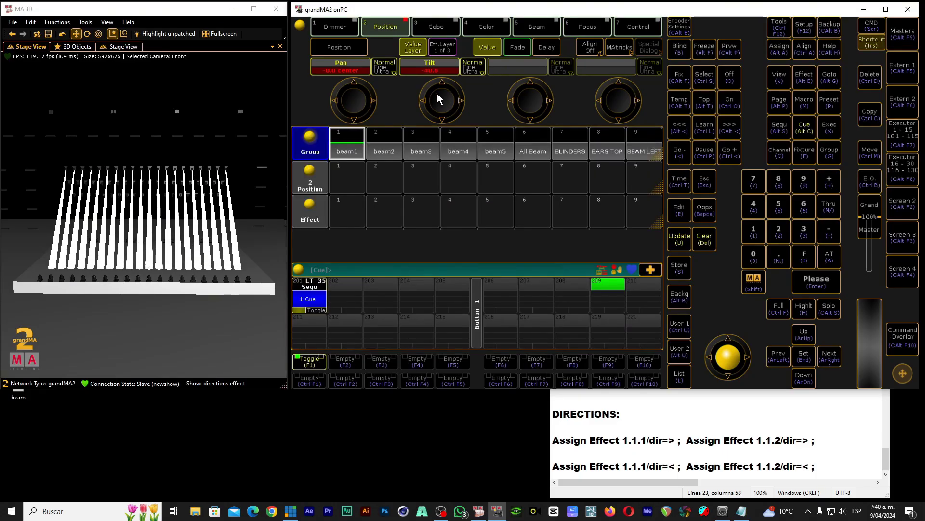
# - Store the tilt as preset Position 2.1, clear, then reapply it to group beam1
pyautogui.click(679, 268)
pyautogui.click(347, 180)
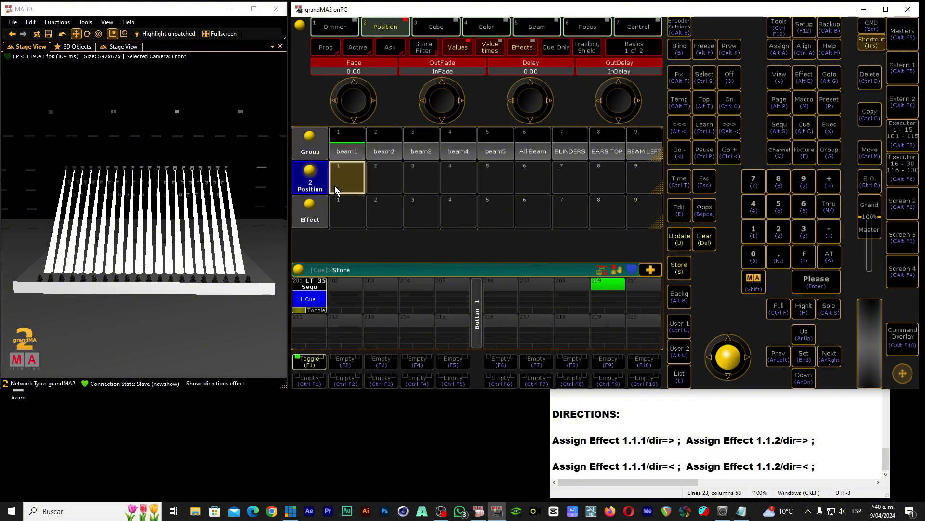
pyautogui.click(701, 239)
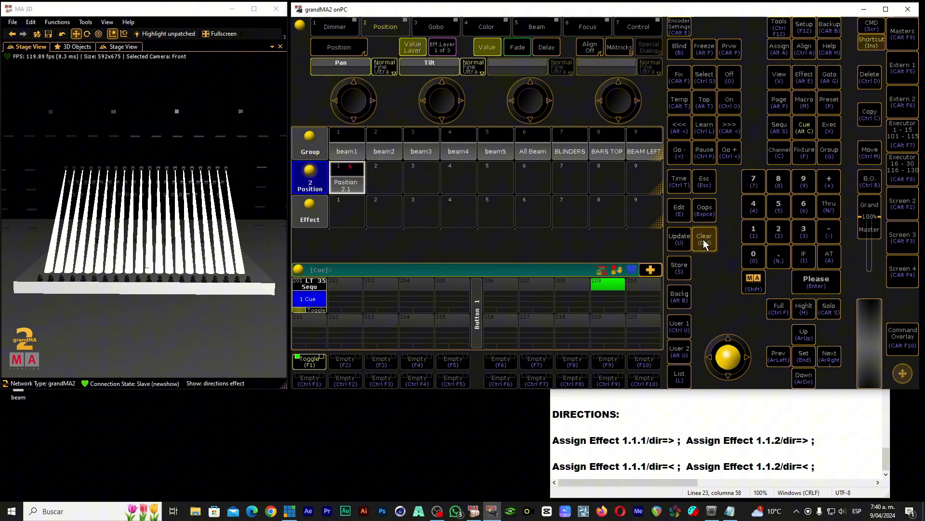
pyautogui.click(348, 153)
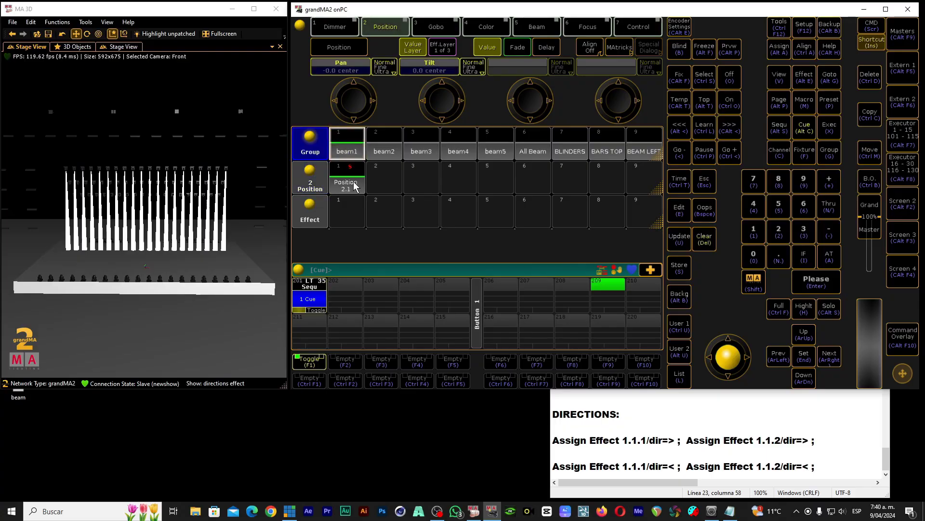
pyautogui.click(353, 183)
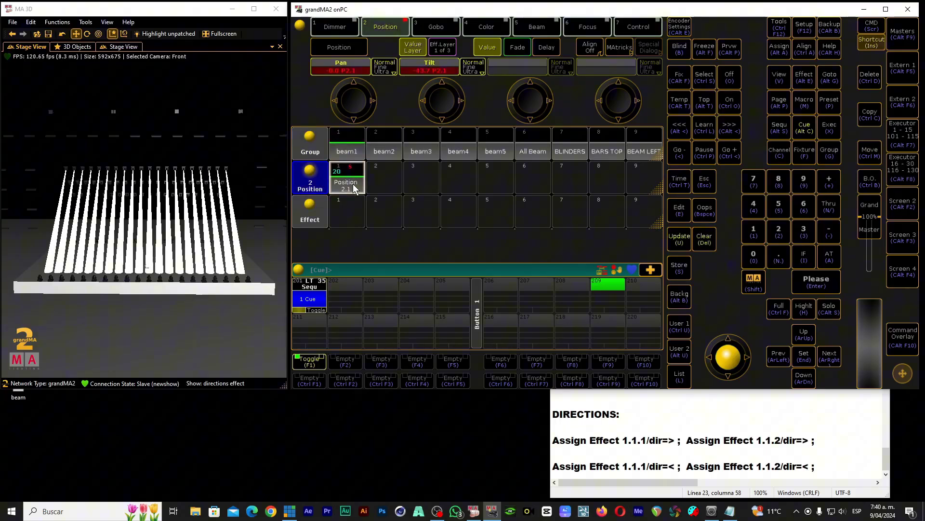
# - Load the predefined P/T Circle into Effect 1 via Load Predefined, then close the editor
pyautogui.click(344, 212)
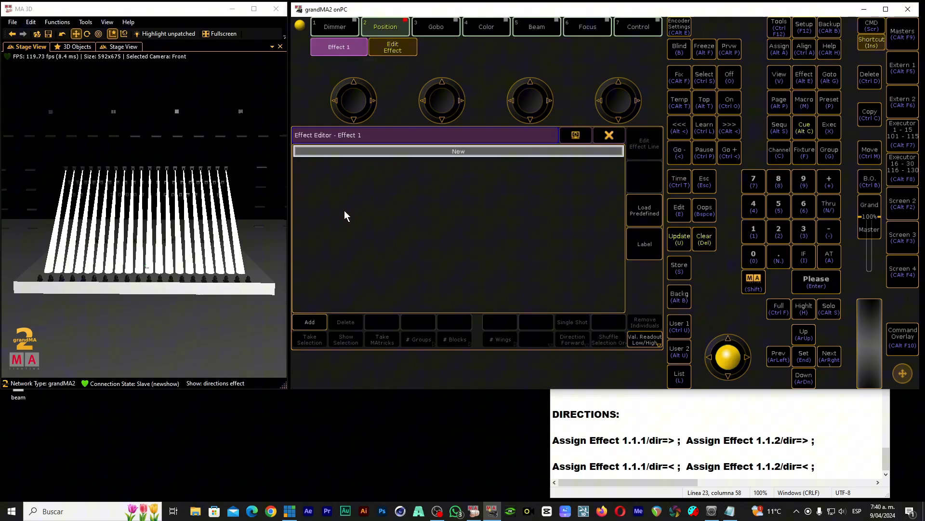
pyautogui.click(645, 211)
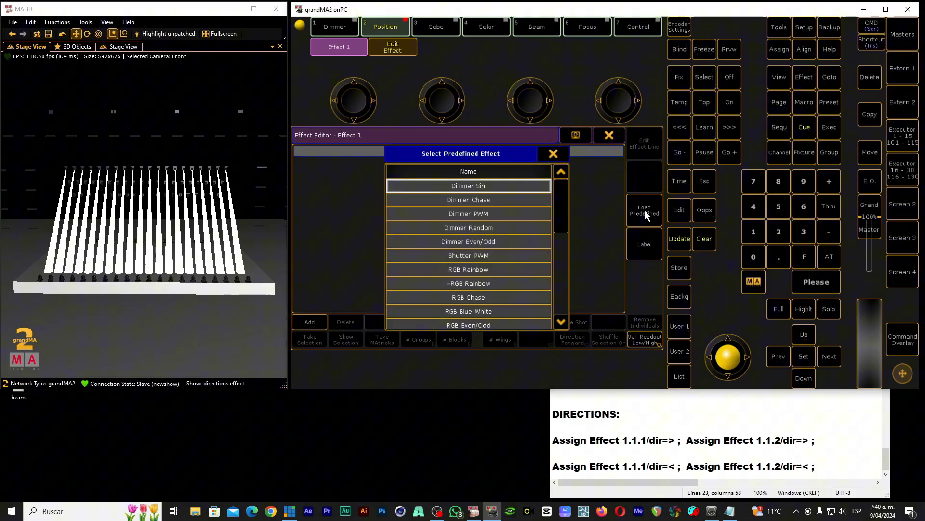
pyautogui.moveTo(559, 201); pyautogui.dragTo(557, 274)
pyautogui.click(467, 285)
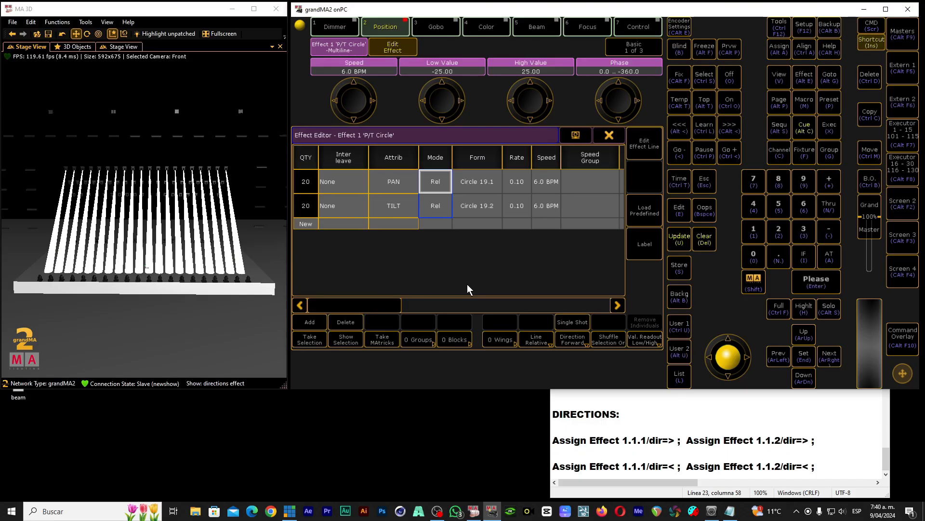
pyautogui.click(607, 137)
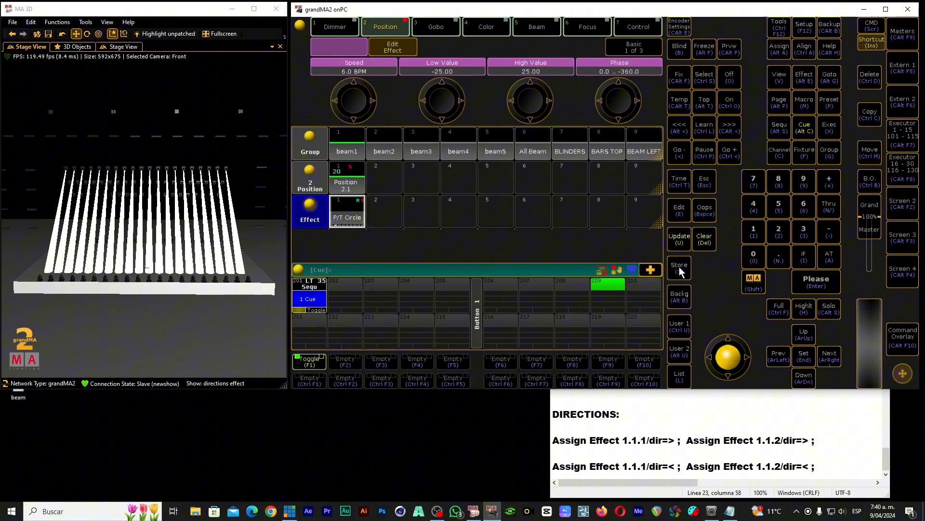
# - Apply Effect 1 to the beams and store it on executor 202, set to Toggle
pyautogui.click(349, 210)
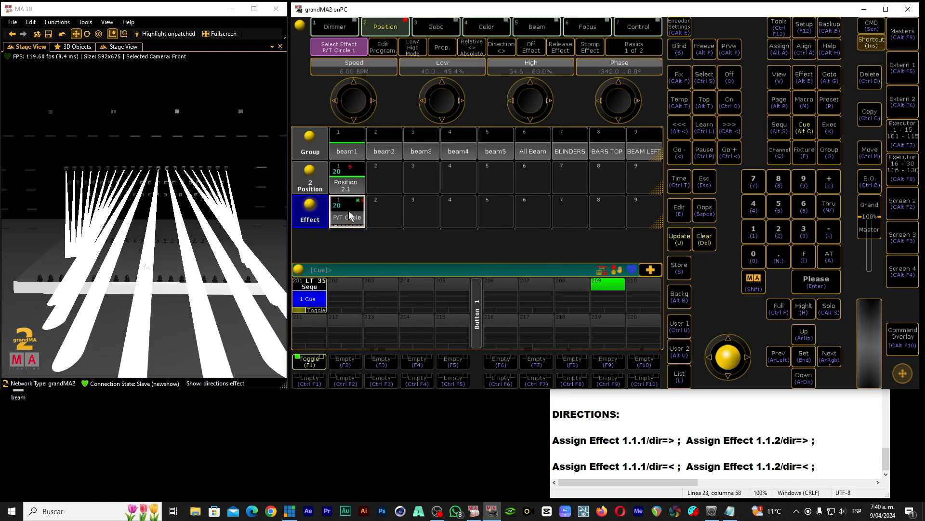
pyautogui.click(678, 266)
pyautogui.click(340, 289)
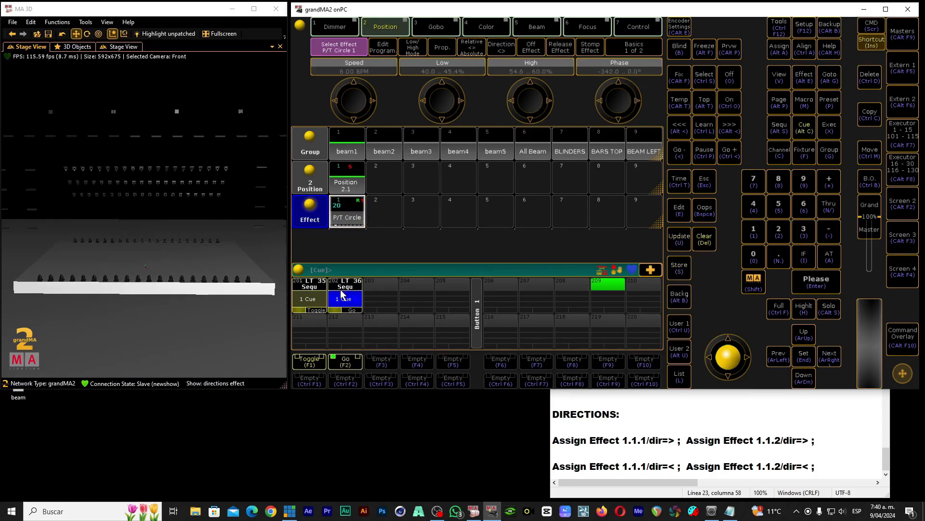
pyautogui.rightClick(348, 289)
pyautogui.click(311, 274)
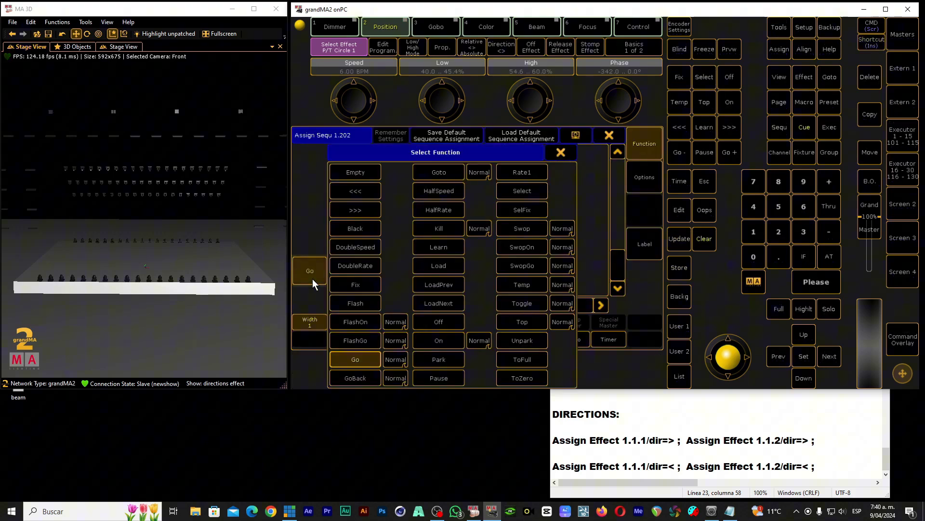
pyautogui.click(523, 303)
pyautogui.press('Insert')
pyautogui.click(609, 136)
# - Clear the programmer and test executors 201 and 202, leaving both switched on
pyautogui.click(697, 235)
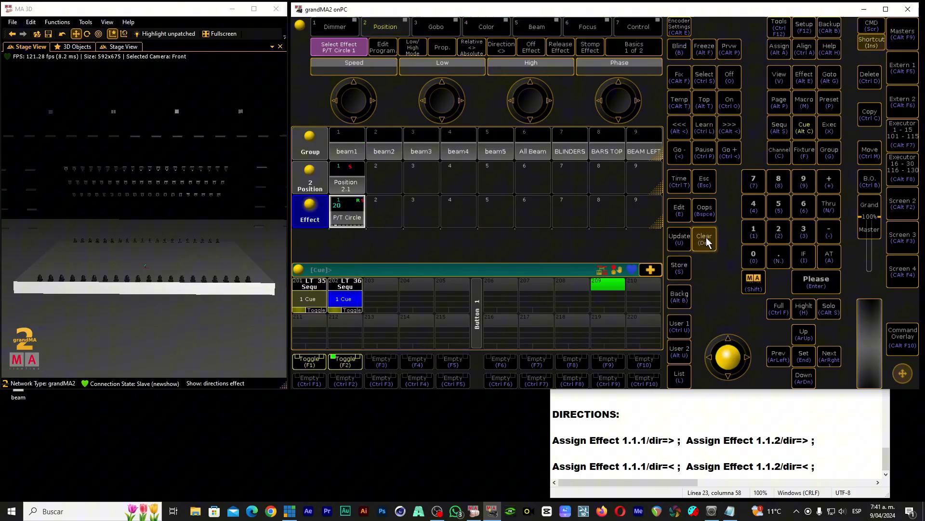
pyautogui.click(317, 364)
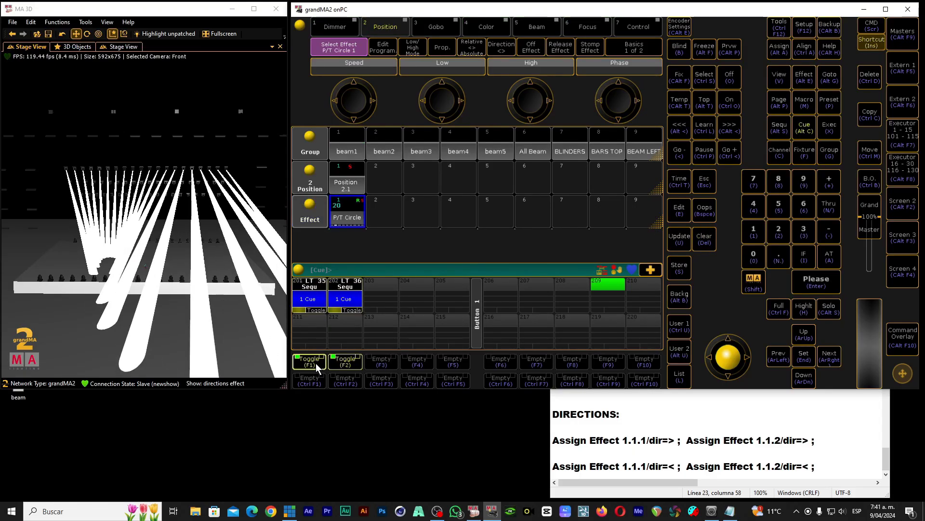
pyautogui.click(344, 361)
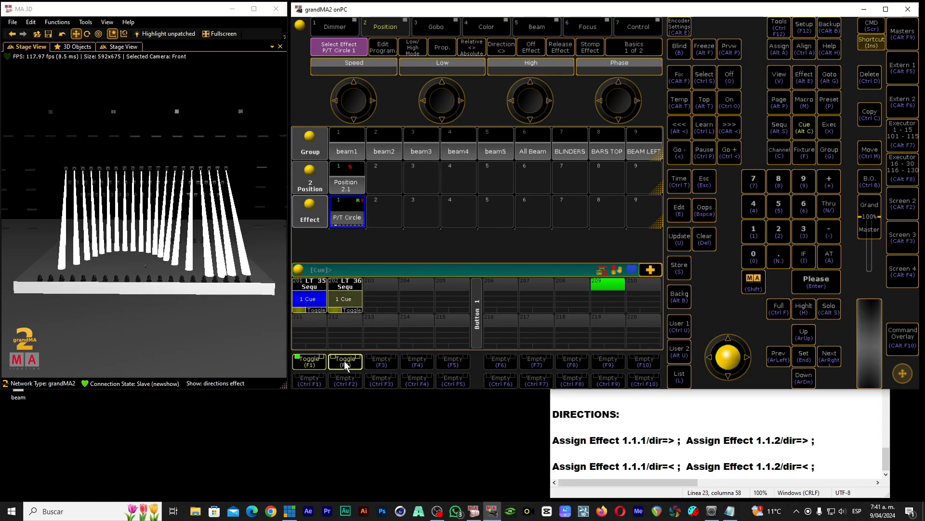
pyautogui.click(315, 364)
pyautogui.click(314, 363)
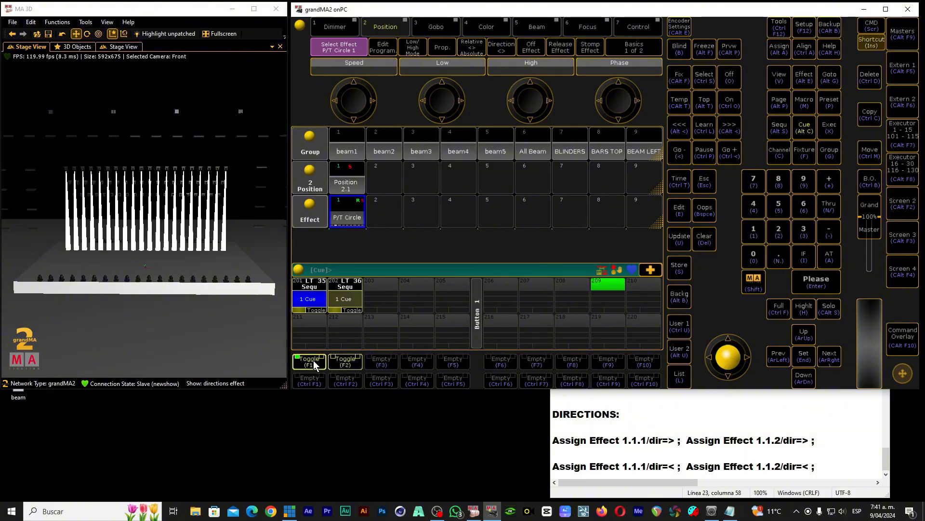
pyautogui.click(341, 361)
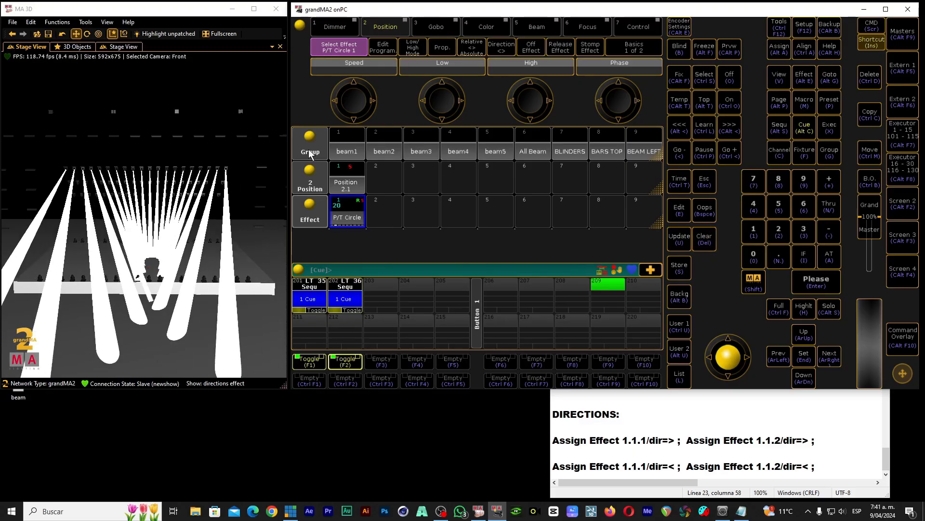
# - Store beam1 on executor 203, then store again with Create Second Cue to add Cue 2
pyautogui.click(348, 151)
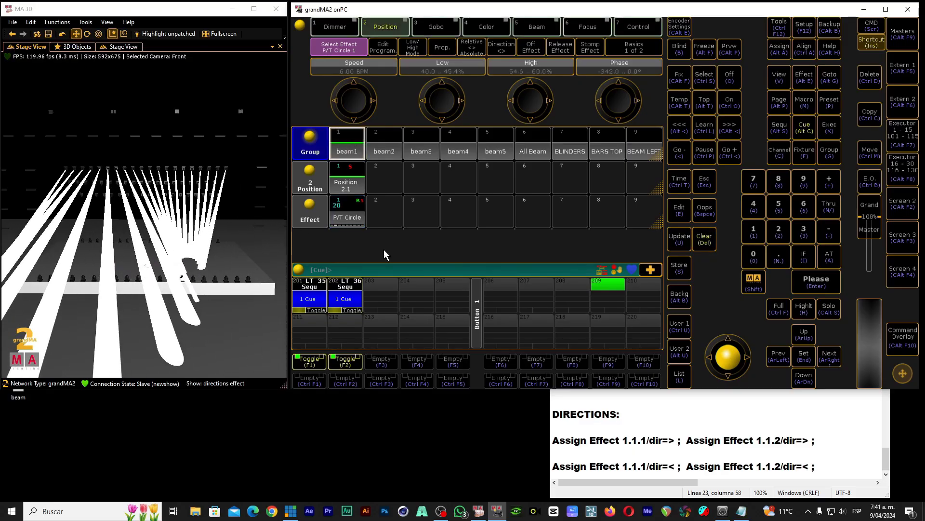
pyautogui.click(678, 264)
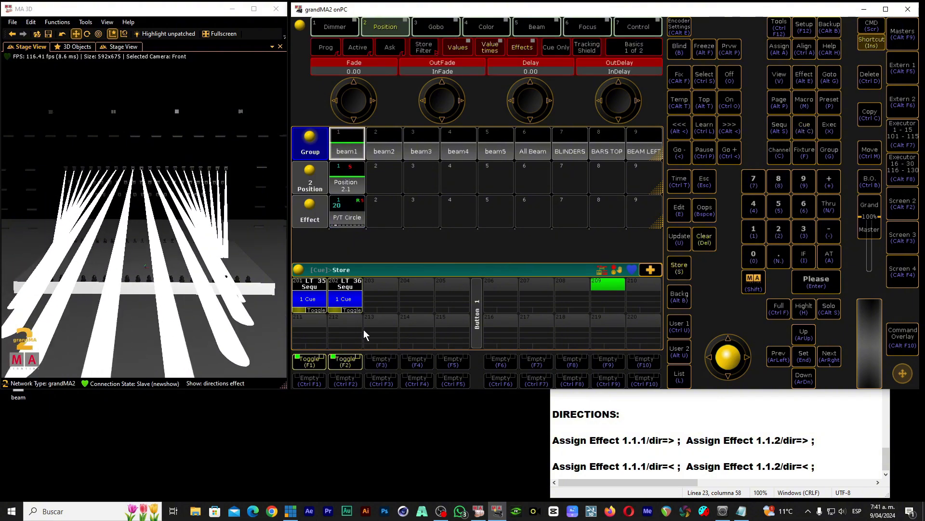
pyautogui.click(380, 296)
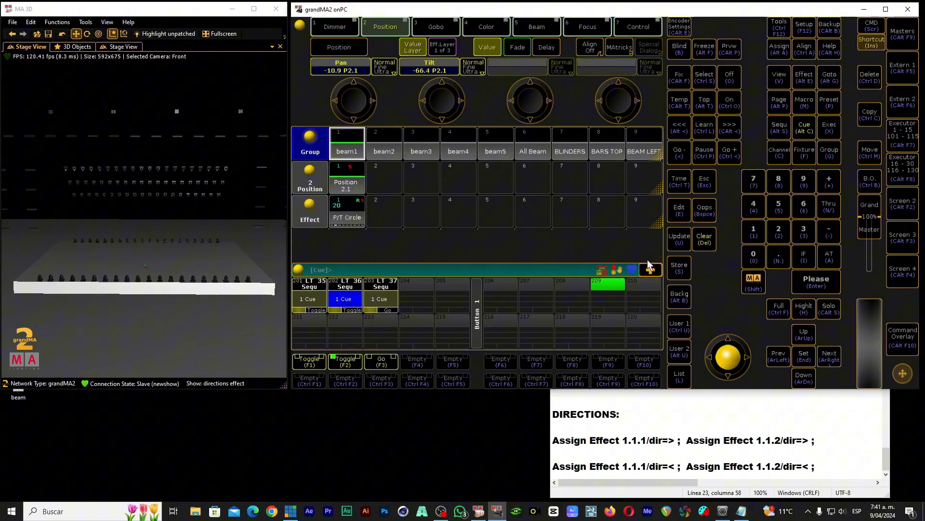
pyautogui.click(680, 269)
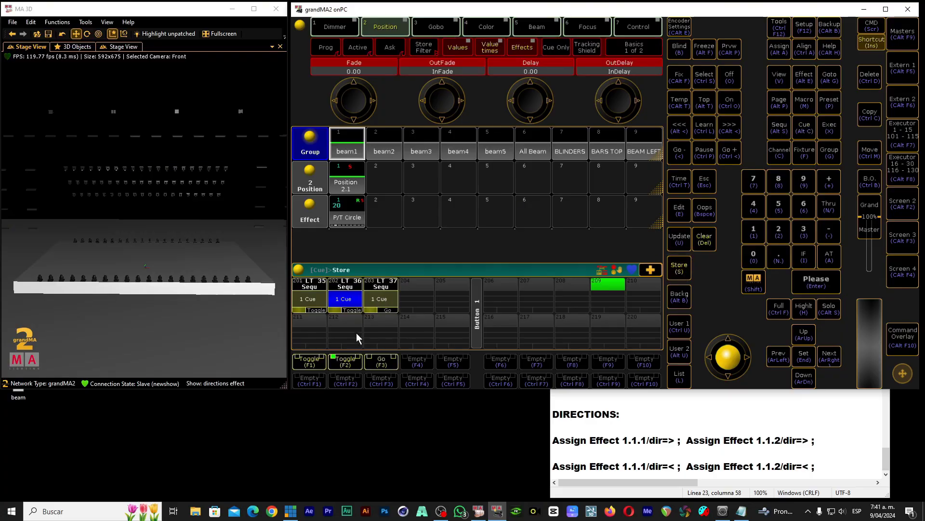
pyautogui.click(375, 298)
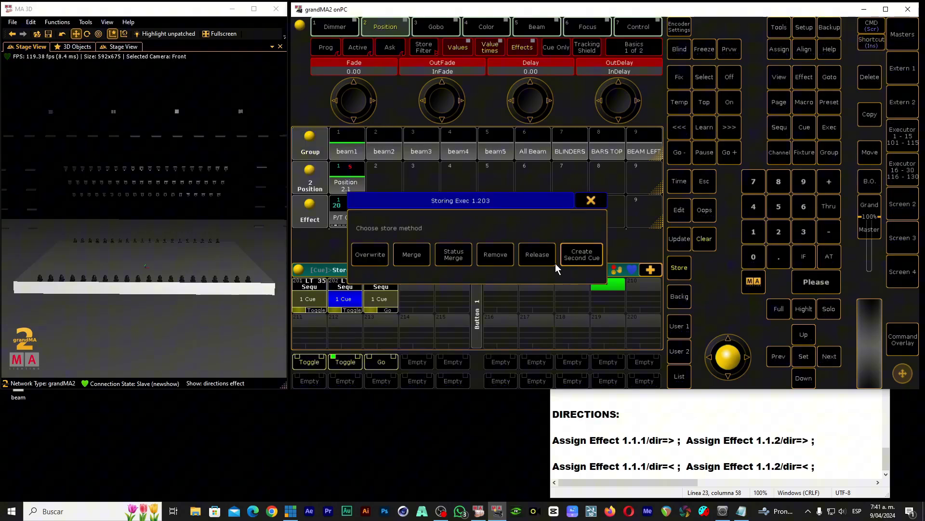
pyautogui.click(591, 255)
# - Open cue 1's CMD field in executor 203's cue sheet and select the first direction line in Notepad
pyautogui.click(387, 296)
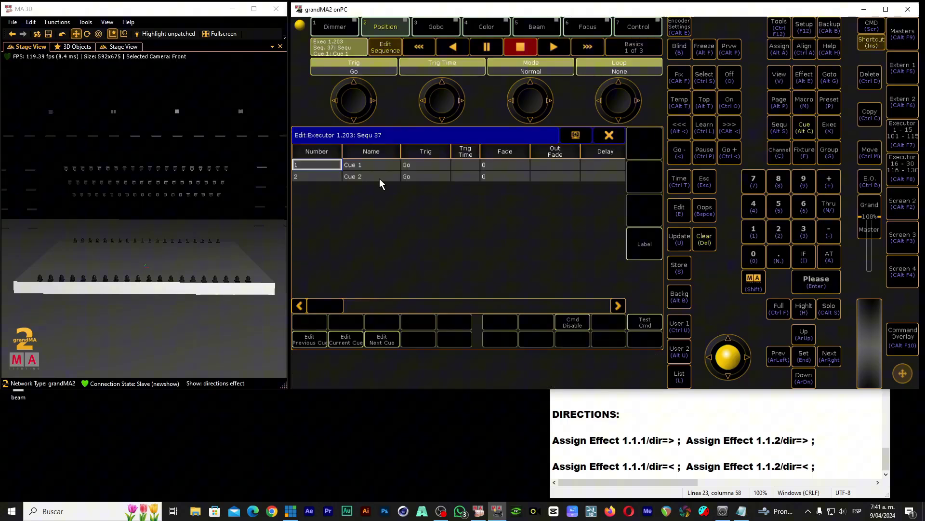
pyautogui.moveTo(315, 307)
pyautogui.mouseDown()
pyautogui.moveTo(426, 298)
pyautogui.moveTo(560, 311)
pyautogui.moveTo(482, 312)
pyautogui.mouseUp()
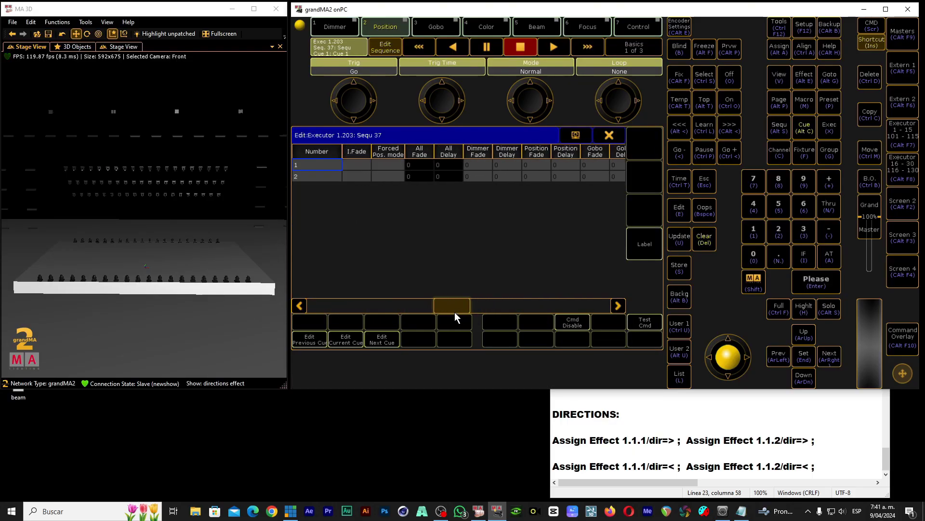
pyautogui.moveTo(455, 313); pyautogui.dragTo(389, 305)
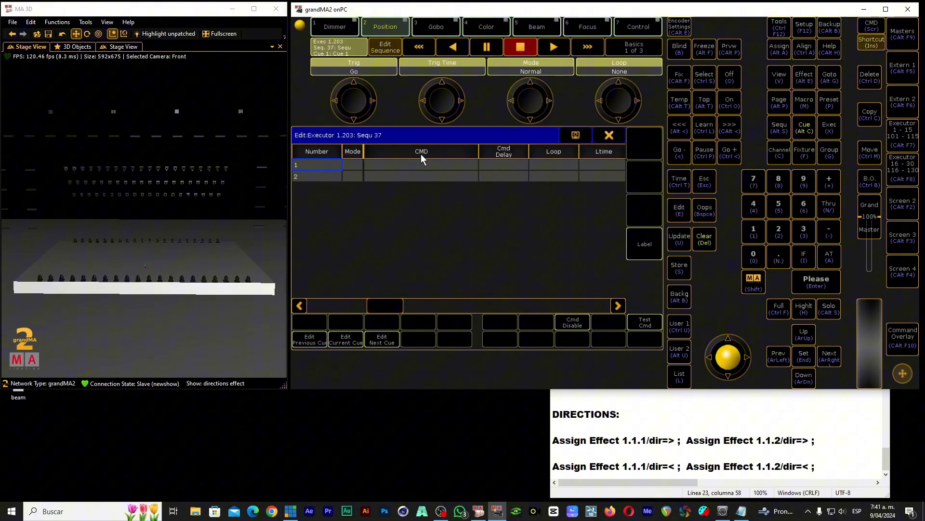
pyautogui.click(394, 164)
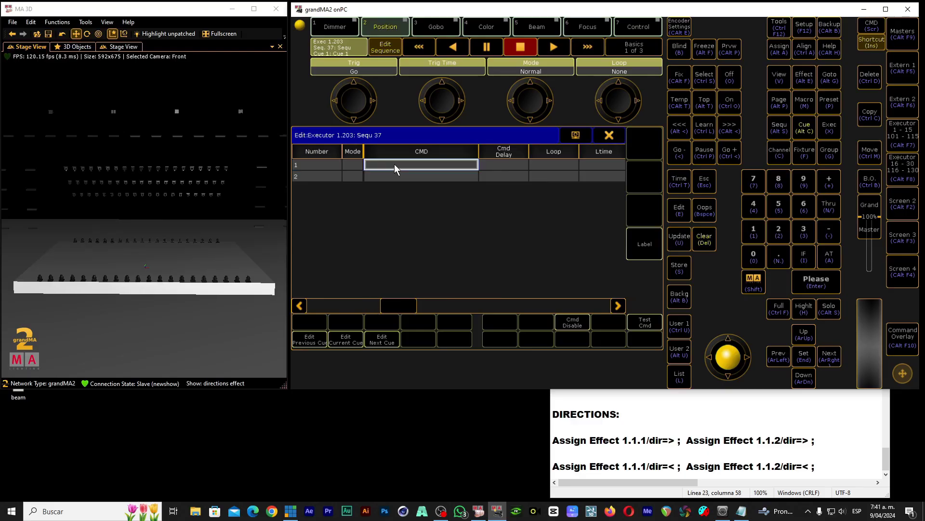
pyautogui.click(395, 164)
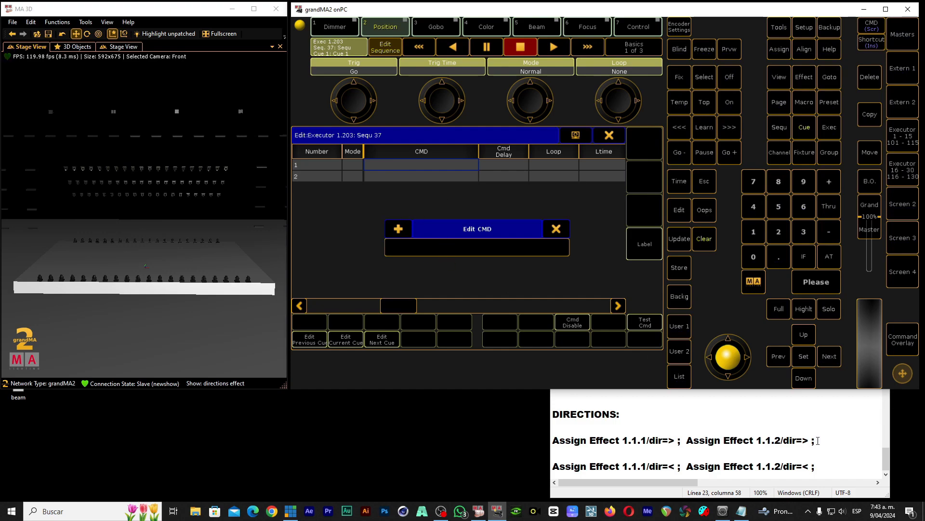
pyautogui.moveTo(817, 440); pyautogui.dragTo(555, 440)
# - Paste 'Assign Effect 1.1.1/dir=> ; Assign Effect 1.1.2/dir=> ;' from the notes into cue 1's command, check it, and confirm
pyautogui.rightClick(566, 437)
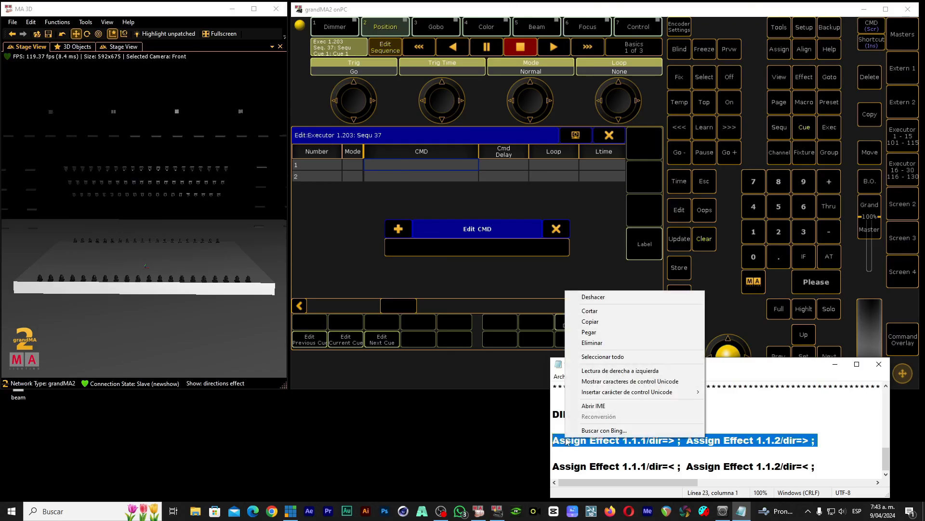
pyautogui.click(592, 324)
pyautogui.click(495, 247)
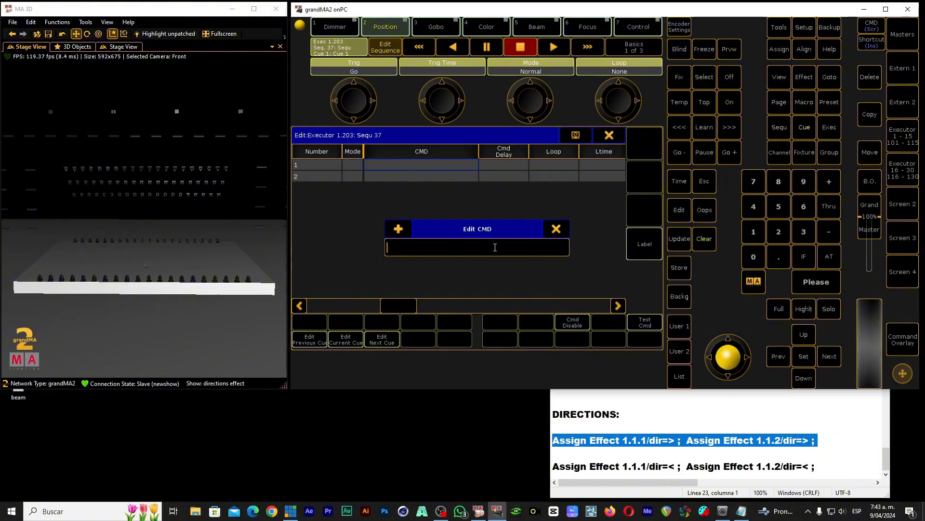
pyautogui.hotkey('ctrl', 'v')
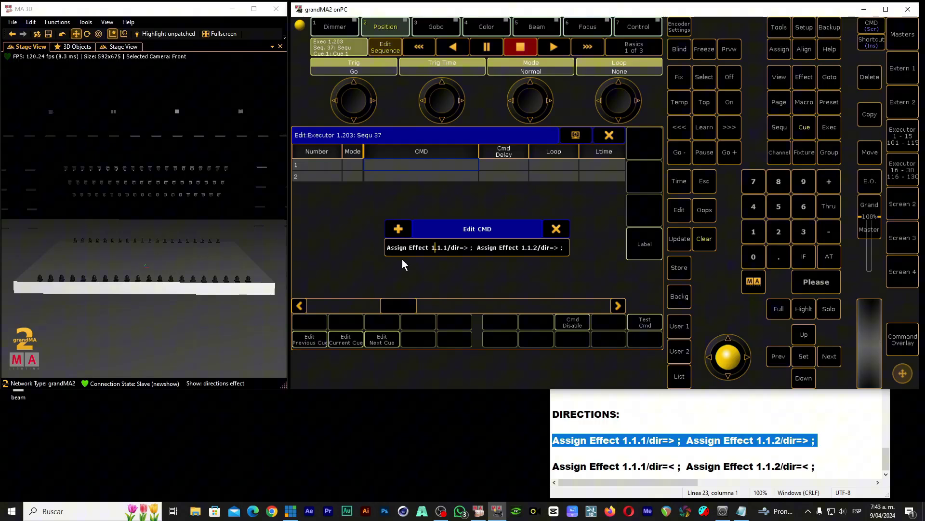
pyautogui.click(431, 247)
pyautogui.click(435, 248)
pyautogui.press('Right')
pyautogui.press('Right')
pyautogui.click(536, 247)
pyautogui.click(559, 228)
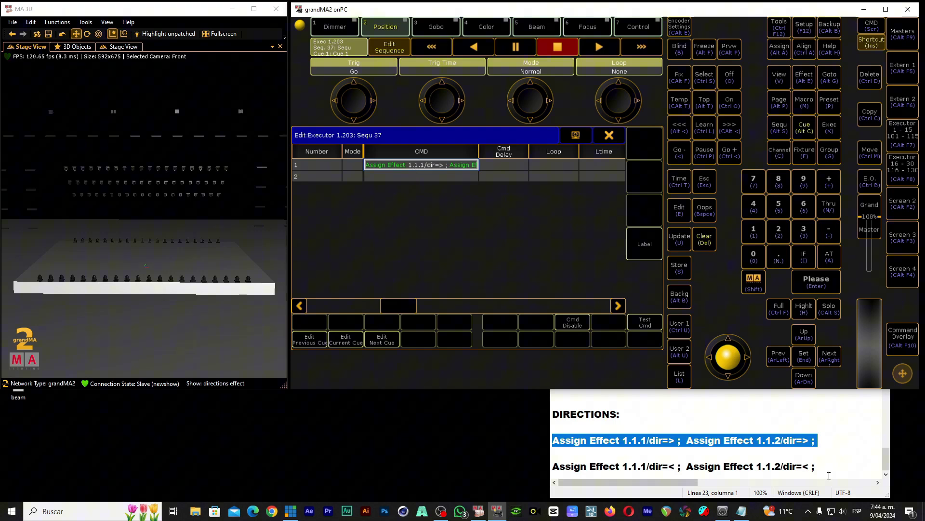
# - Give cue 2 the command 'Assign Effect 1.1.1/dir=< ; Assign Effect 1.1.2/dir=< ;' copied from the notes
pyautogui.moveTo(819, 466); pyautogui.dragTo(551, 475)
pyautogui.rightClick(559, 466)
pyautogui.click(586, 349)
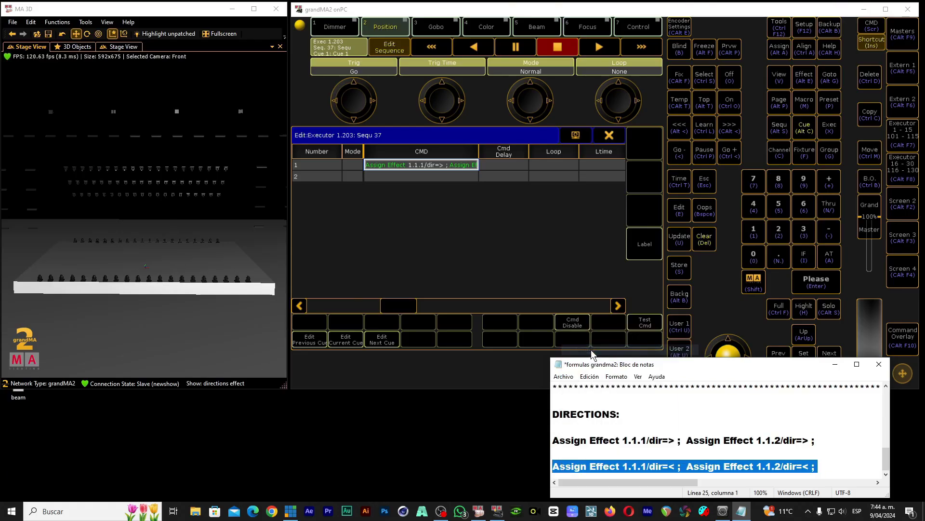
pyautogui.click(457, 177)
pyautogui.click(444, 175)
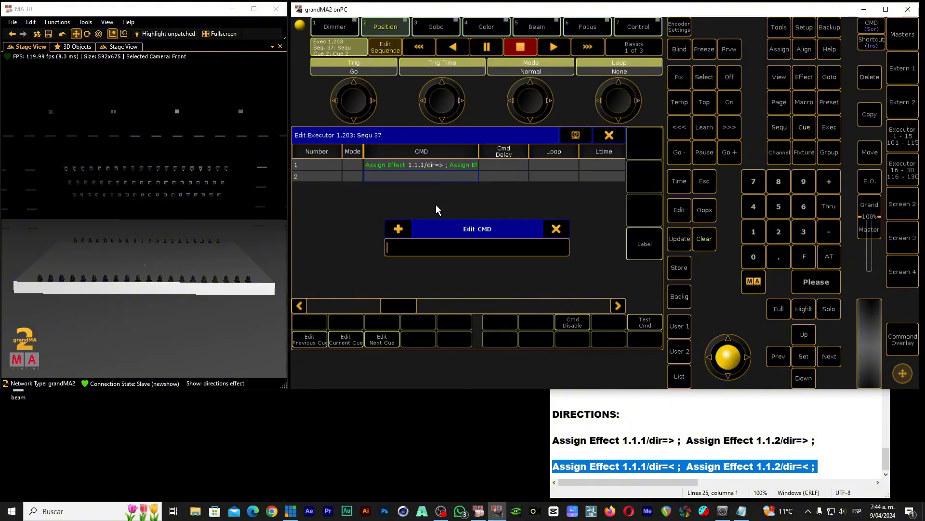
pyautogui.hotkey('ctrl', 'v')
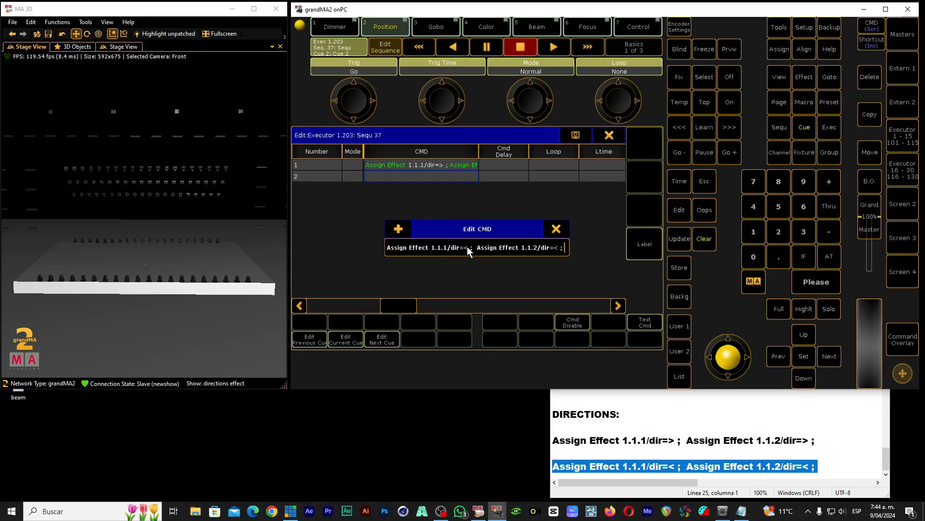
pyautogui.click(556, 231)
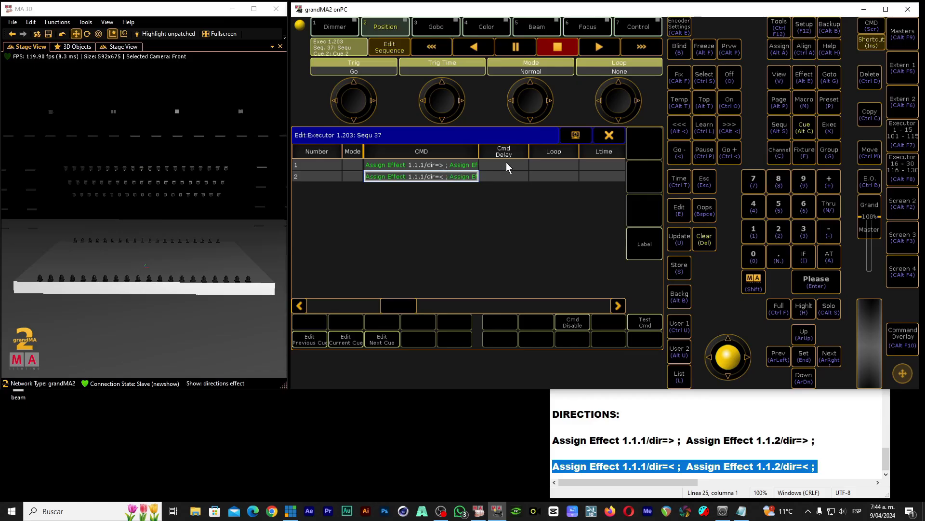
# - Close the sequence editor, clear the programmer, and switch executors 201 and 202 on
pyautogui.click(614, 135)
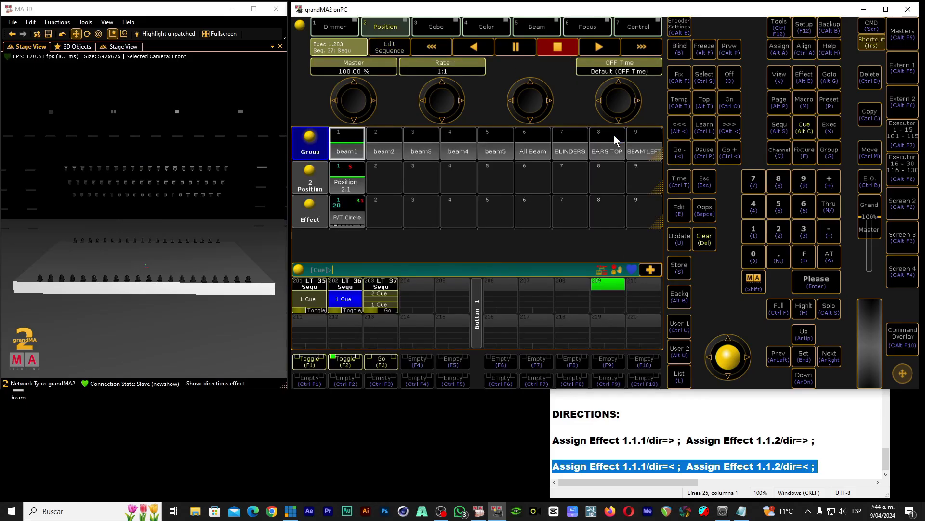
pyautogui.click(708, 238)
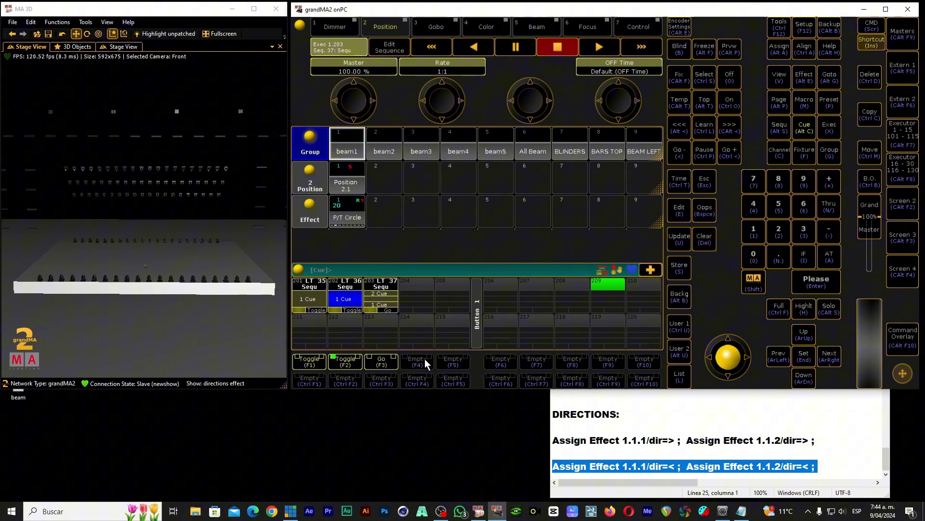
pyautogui.click(307, 360)
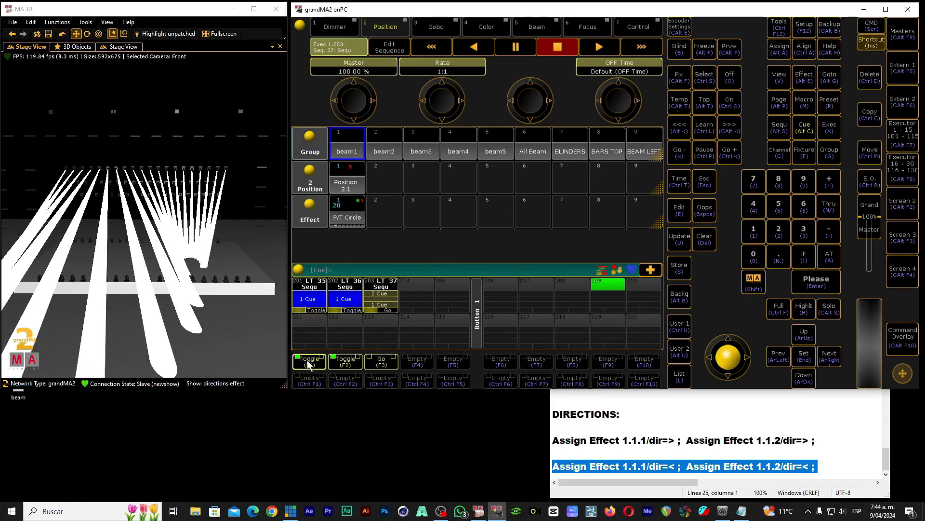
pyautogui.click(338, 366)
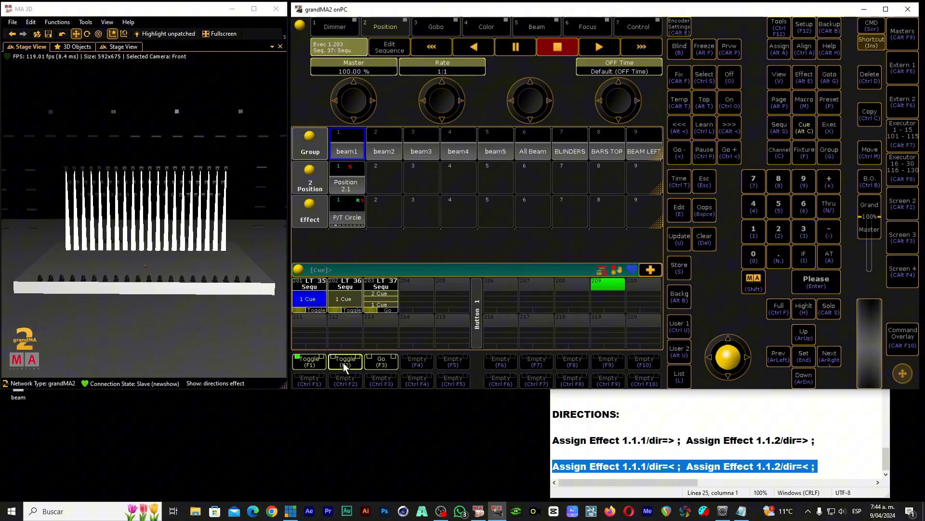
pyautogui.click(343, 363)
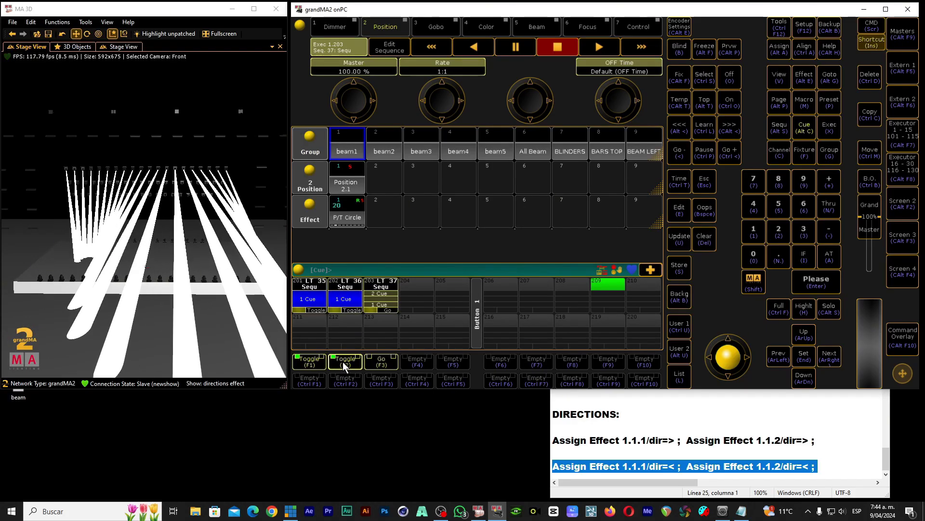
# - Step executor 203 through cues 1 and 2 with Go, ending on cue 2
pyautogui.click(377, 360)
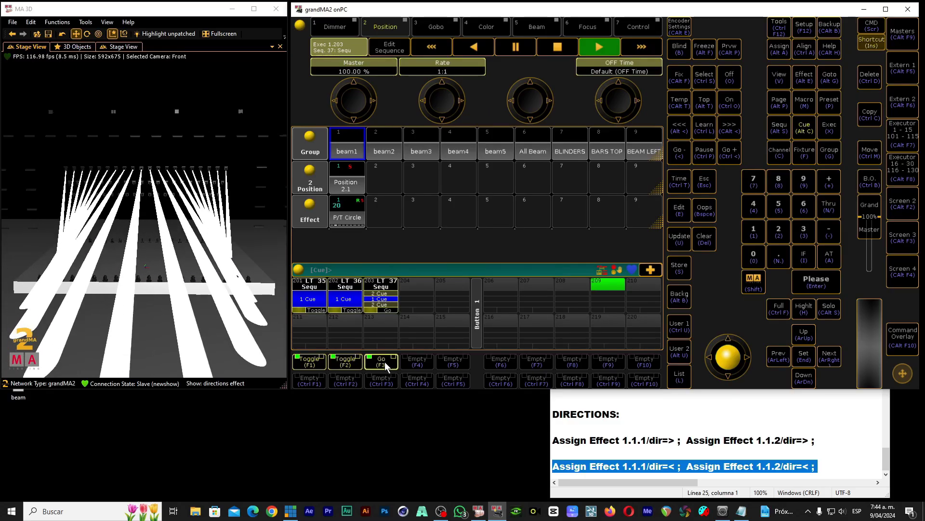
pyautogui.click(385, 361)
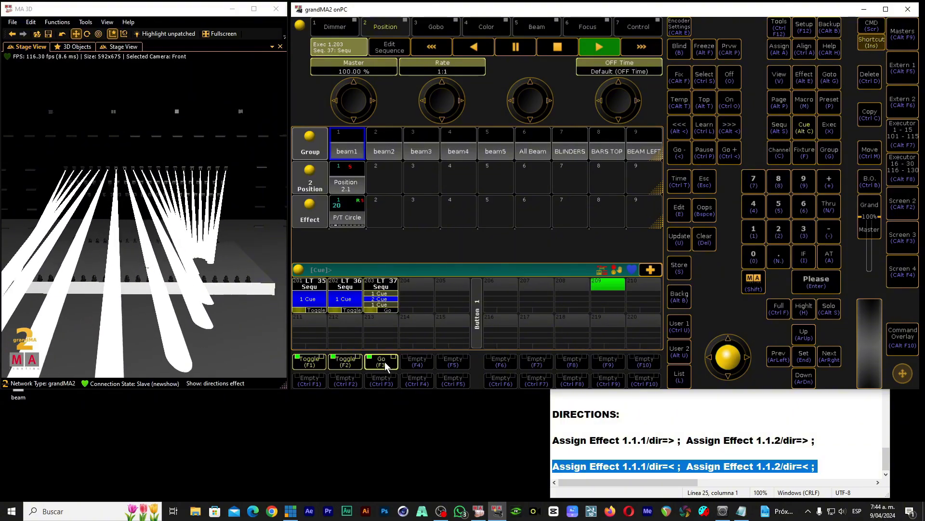
pyautogui.click(385, 361)
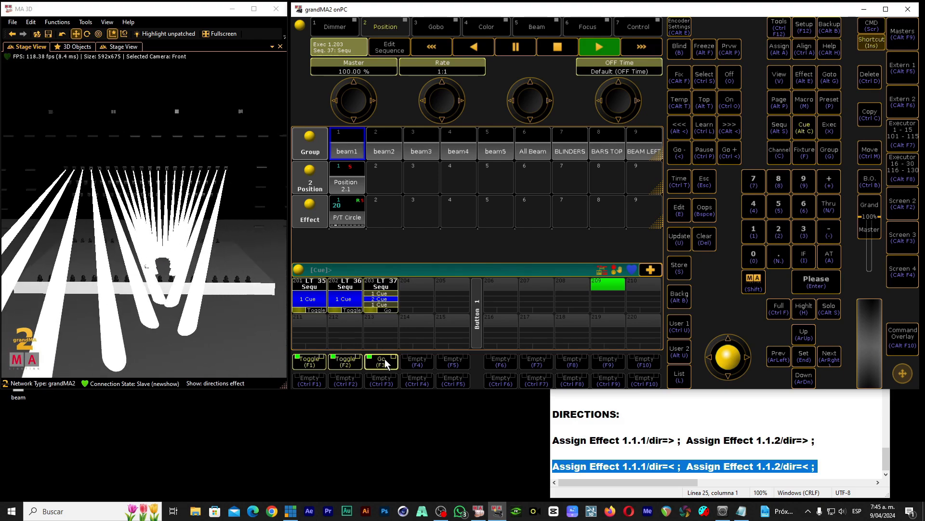
pyautogui.click(386, 362)
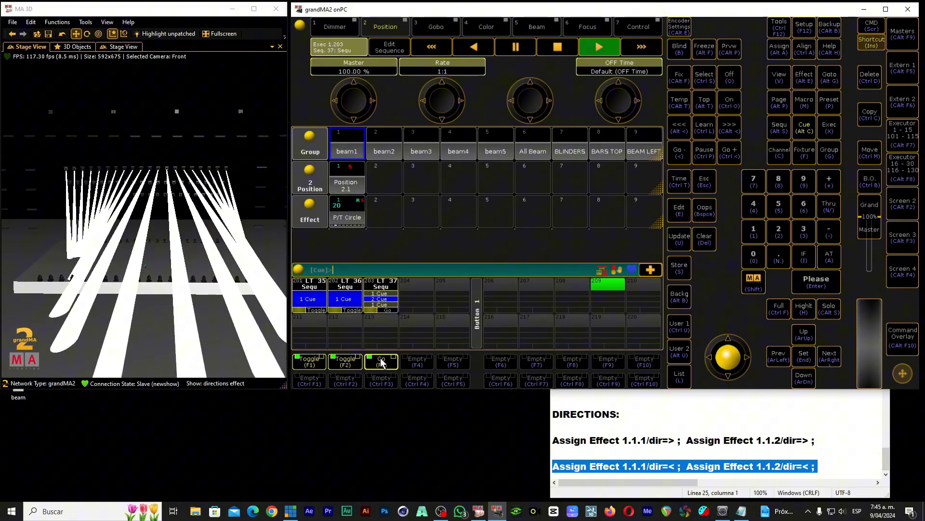
# - Fire cue 2 again and open the P/T Circle effect in the Effect Editor
pyautogui.click(381, 362)
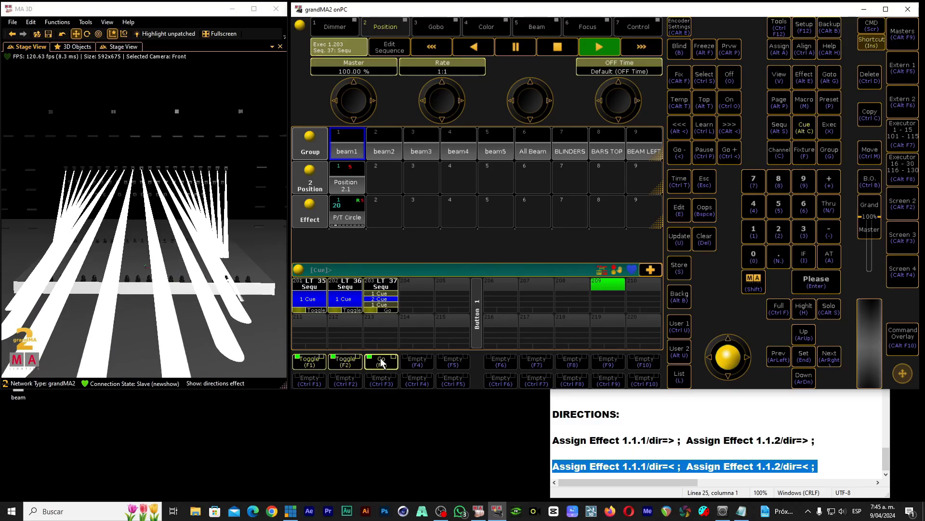
pyautogui.doubleClick(345, 213)
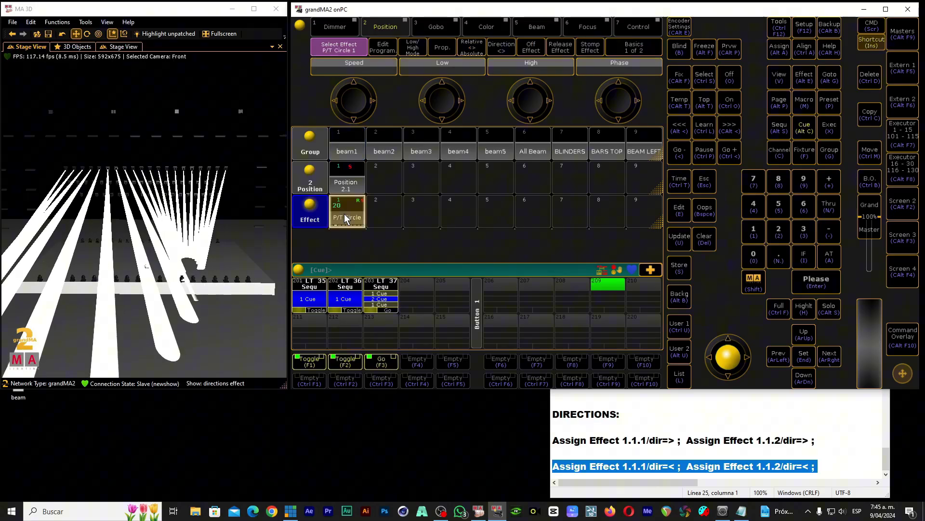
pyautogui.moveTo(404, 308); pyautogui.dragTo(484, 303)
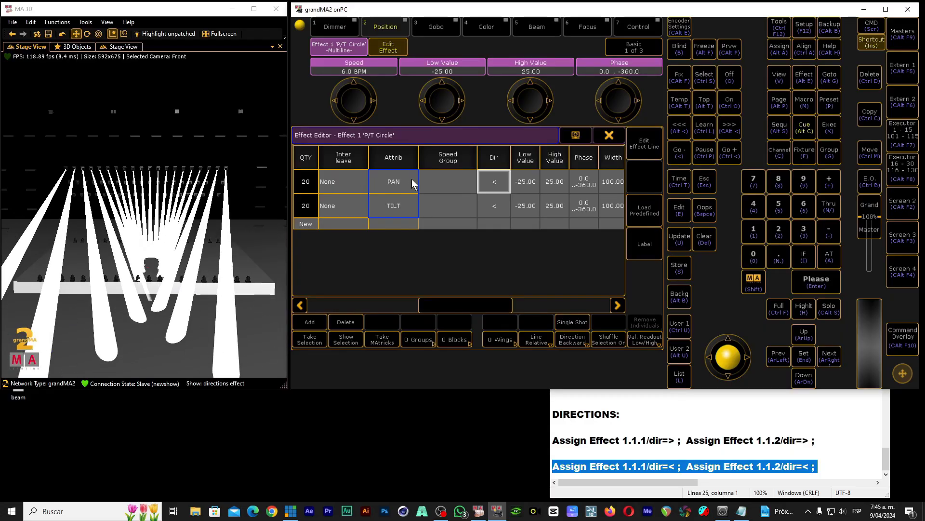
# - Compare effect line 1.1.2 in the notes and select the TILT line's Dir value
pyautogui.click(647, 441)
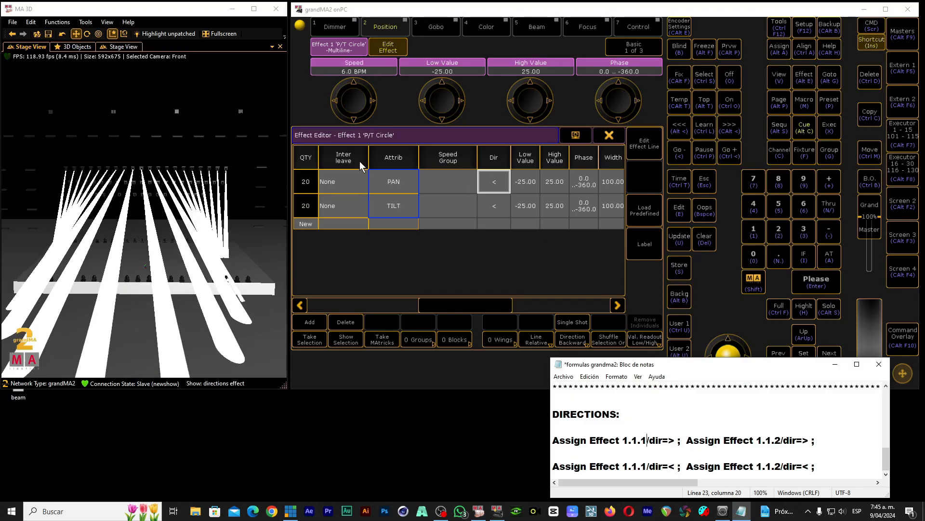
pyautogui.click(781, 440)
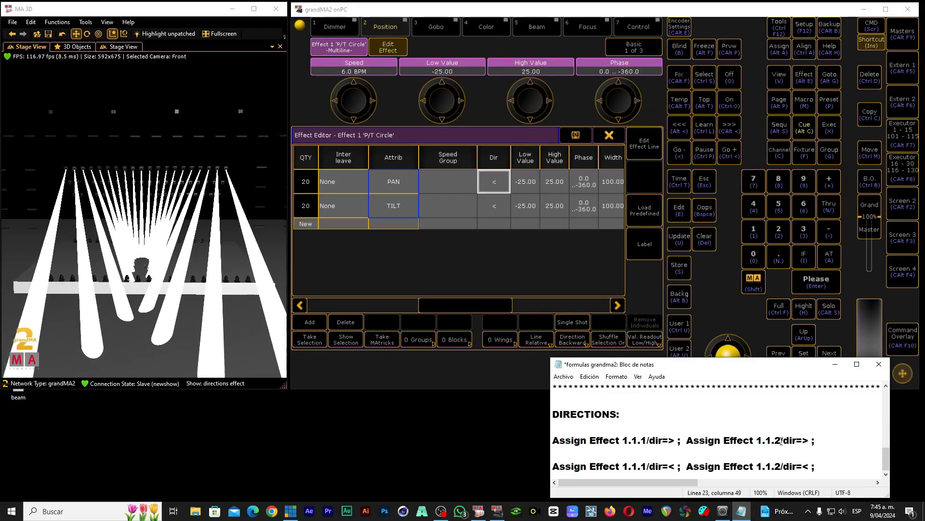
pyautogui.click(495, 207)
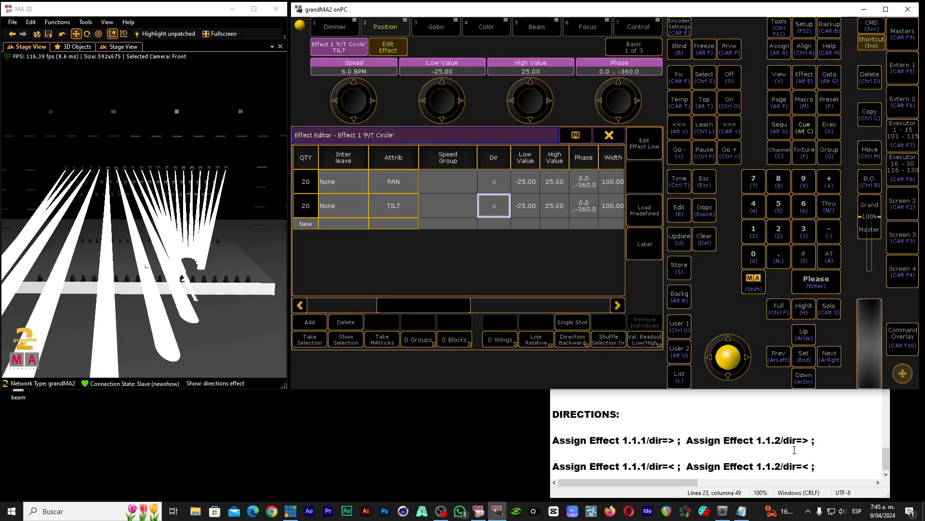
pyautogui.moveTo(675, 439); pyautogui.dragTo(554, 441)
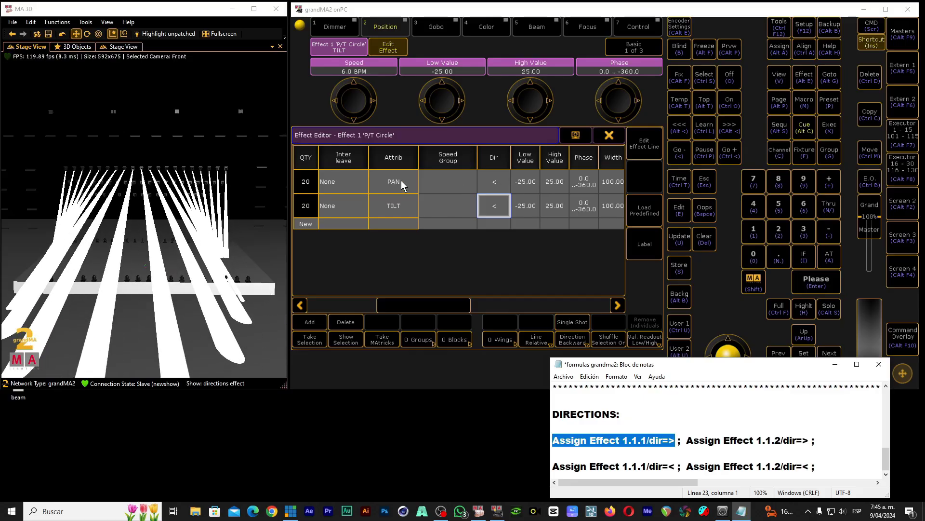
pyautogui.moveTo(687, 440); pyautogui.dragTo(781, 449)
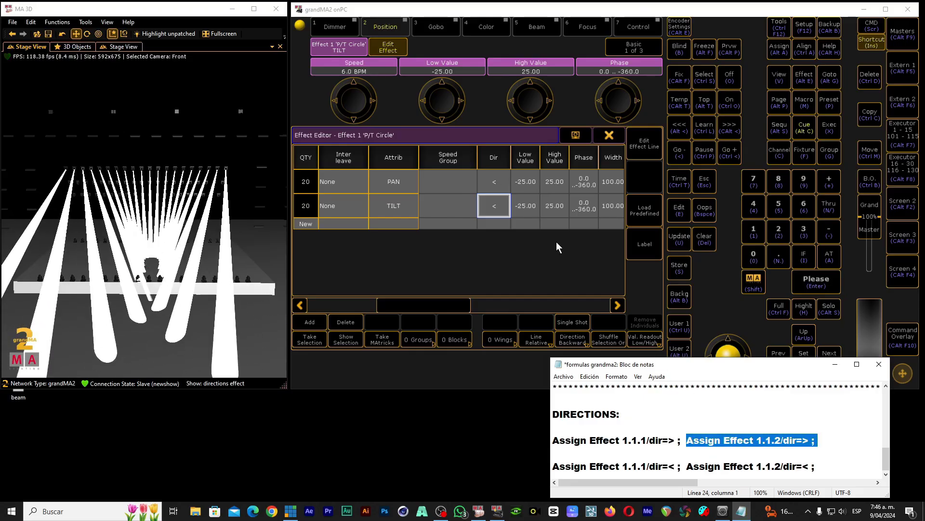
pyautogui.click(393, 209)
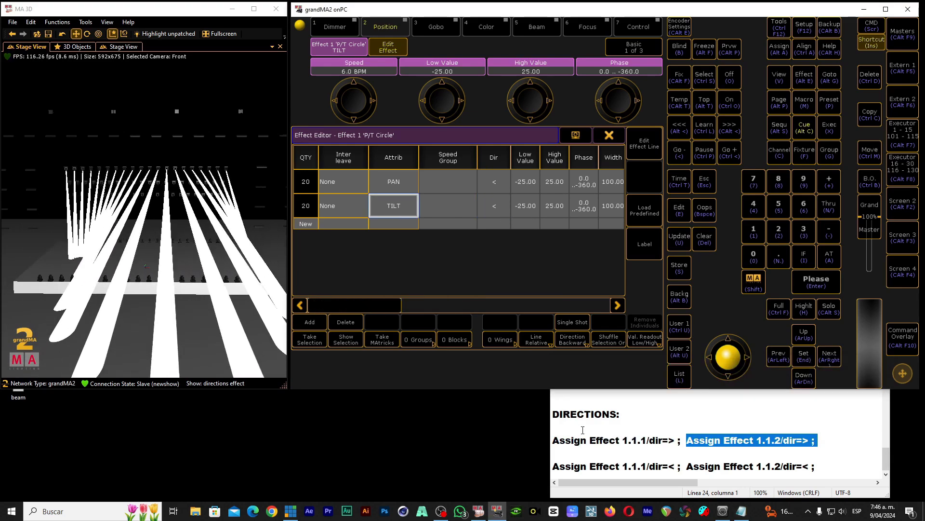
pyautogui.moveTo(676, 440); pyautogui.dragTo(669, 440)
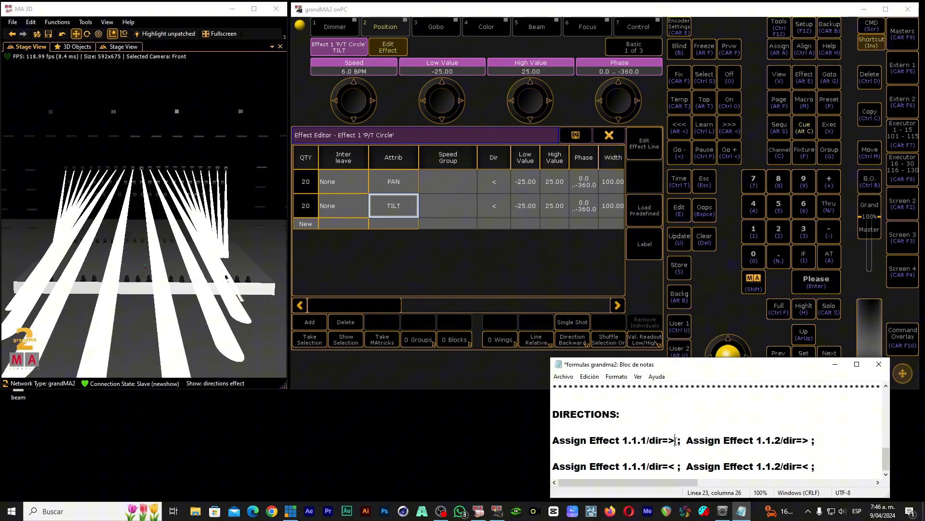
pyautogui.moveTo(809, 440); pyautogui.dragTo(803, 440)
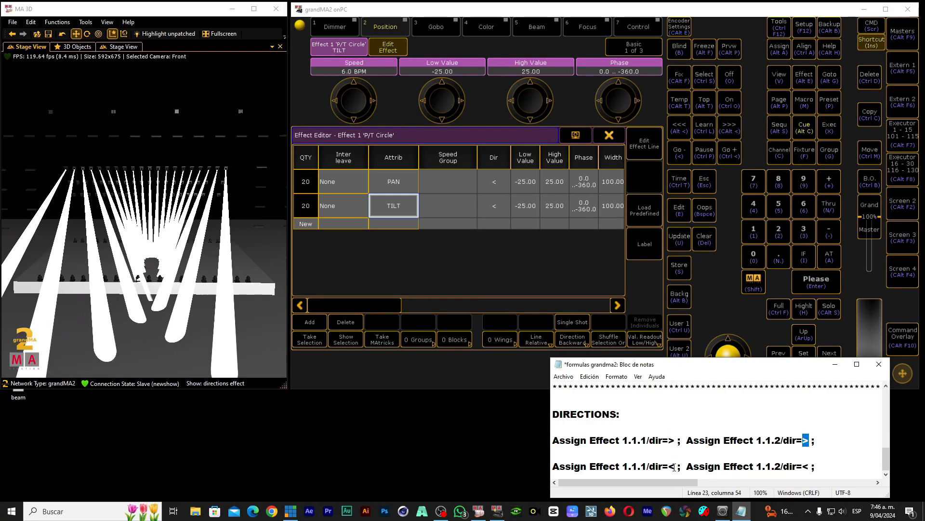
pyautogui.moveTo(675, 466); pyautogui.dragTo(669, 466)
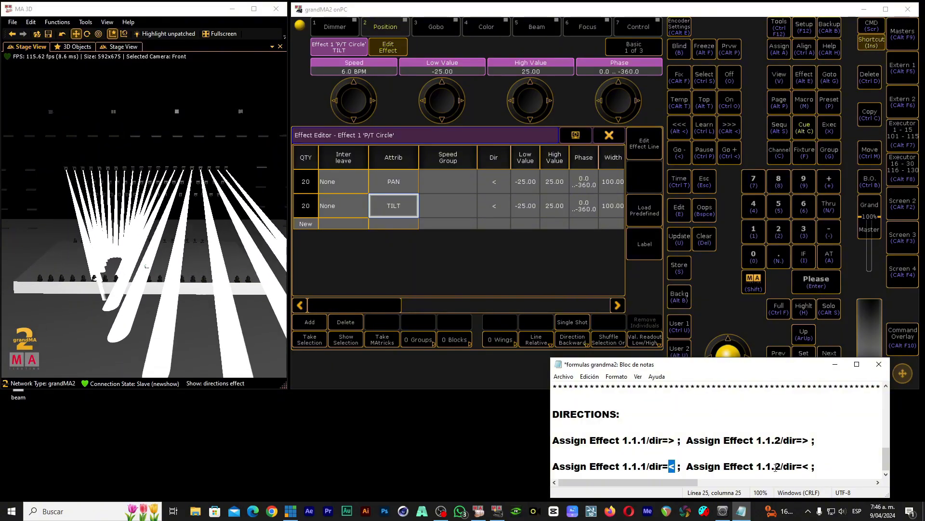
pyautogui.moveTo(810, 466)
pyautogui.mouseDown()
pyautogui.moveTo(814, 441)
pyautogui.moveTo(558, 445)
pyautogui.mouseUp()
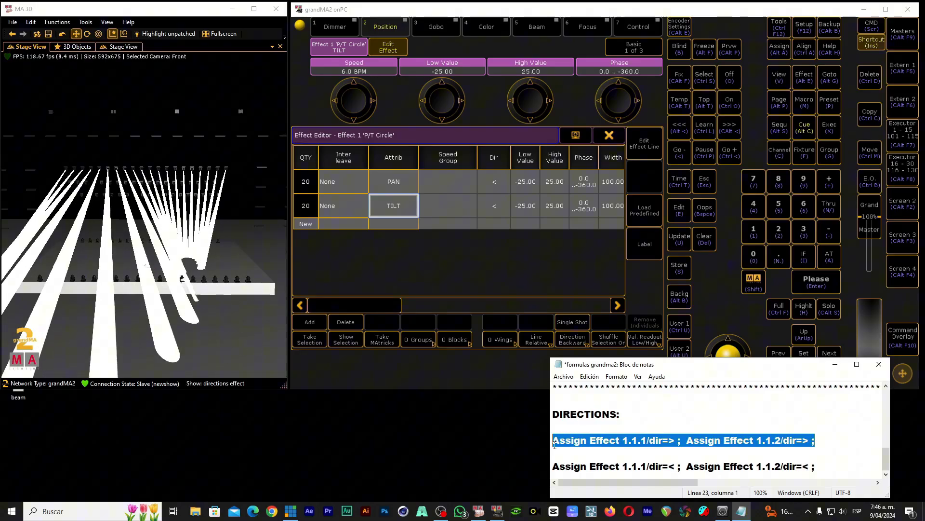
pyautogui.moveTo(815, 466); pyautogui.dragTo(551, 472)
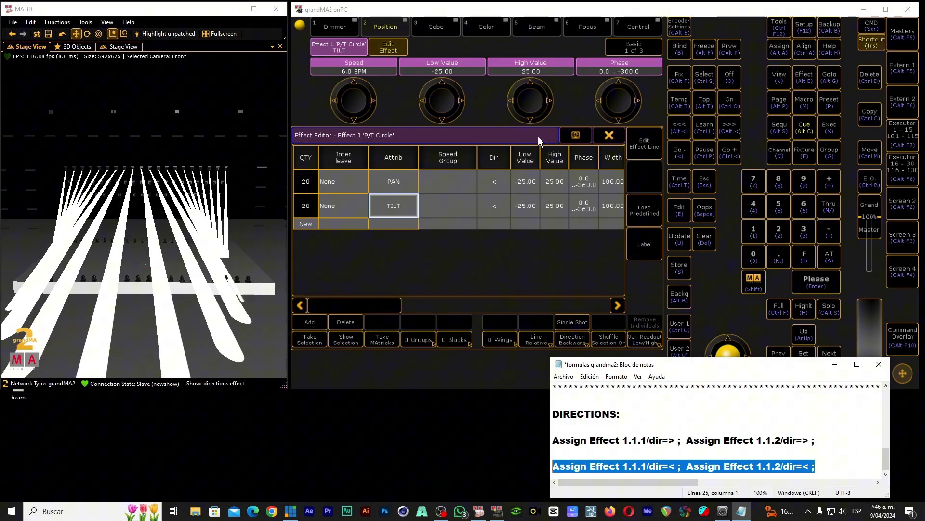
# - Close the Effect 1 editor and dismiss the Create Basic Window dialog
pyautogui.click(568, 108)
pyautogui.click(609, 134)
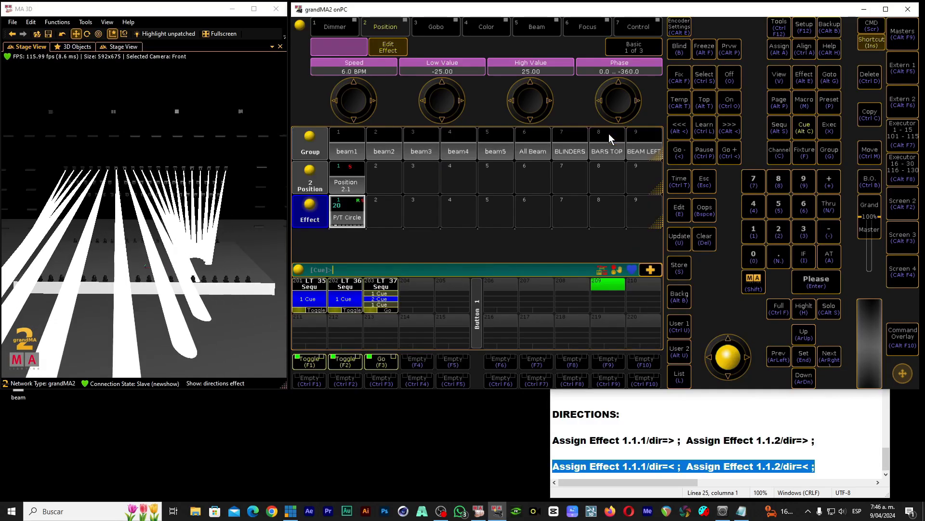
pyautogui.click(615, 251)
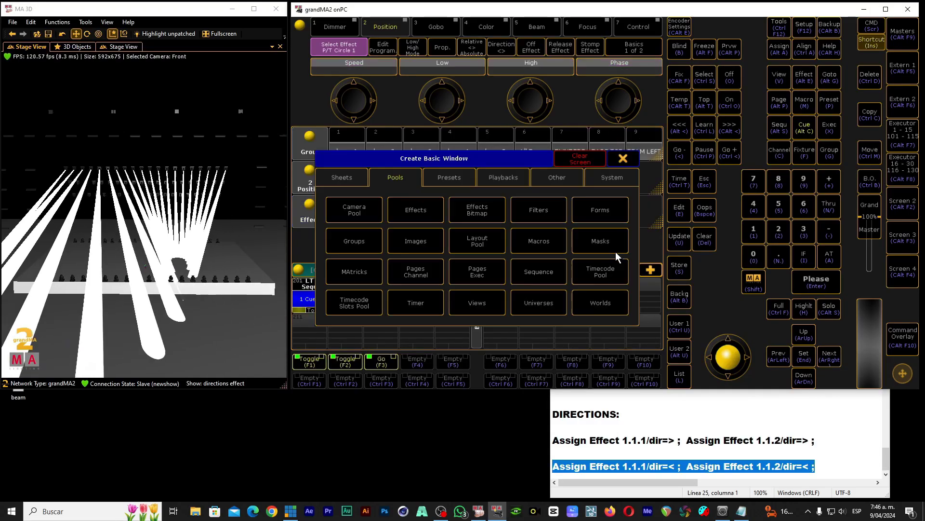
pyautogui.click(623, 158)
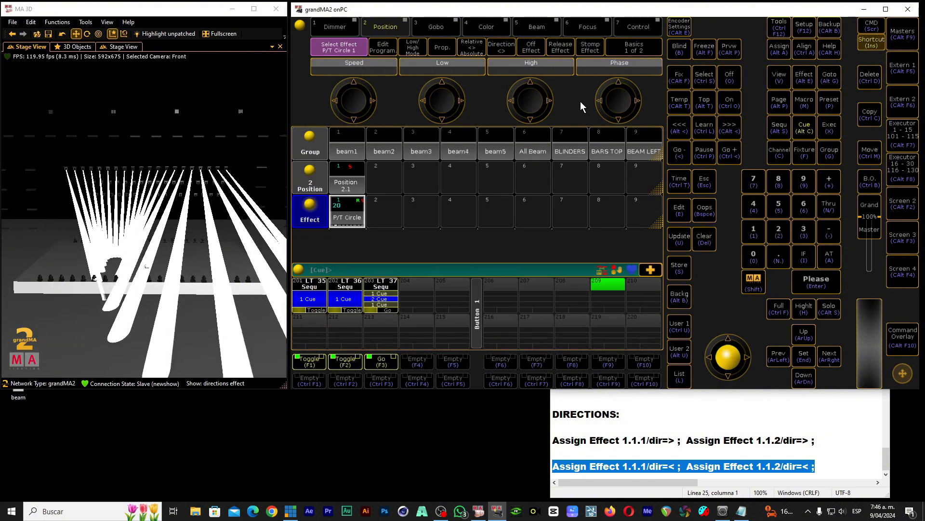